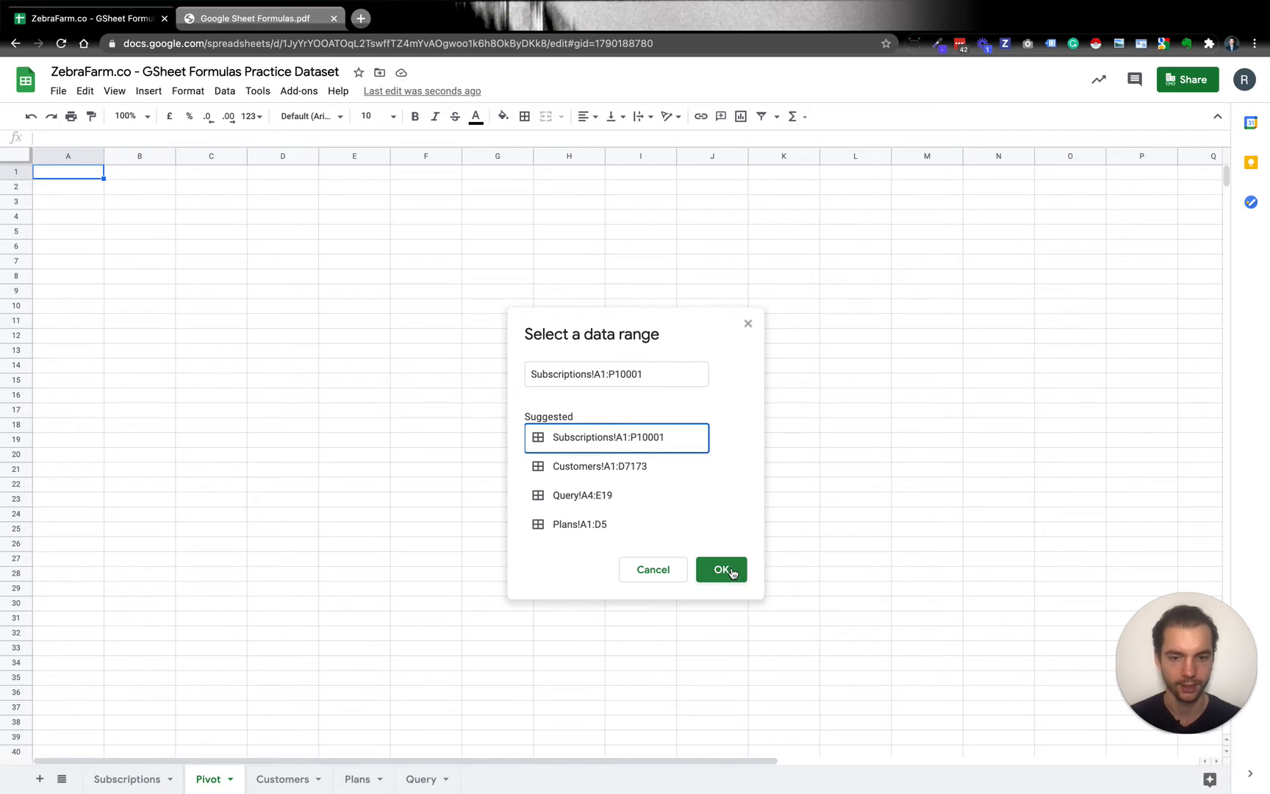
Step: Create a pivot table from Subscriptions!A1:P10001 in the existing sheet at Pivot!A1
{"action": "left_click", "coordinate": [722, 569]}
{"action": "left_click", "coordinate": [560, 453]}
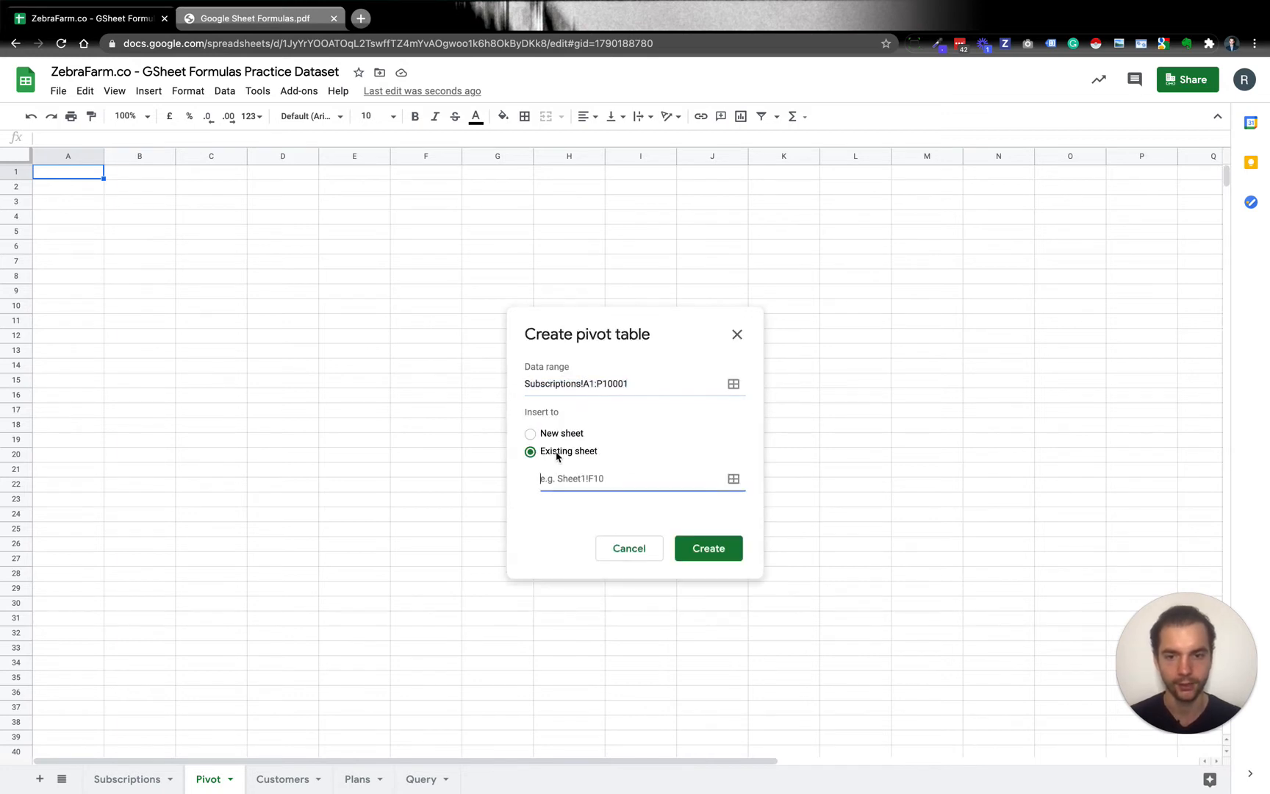
{"action": "left_click", "coordinate": [734, 479]}
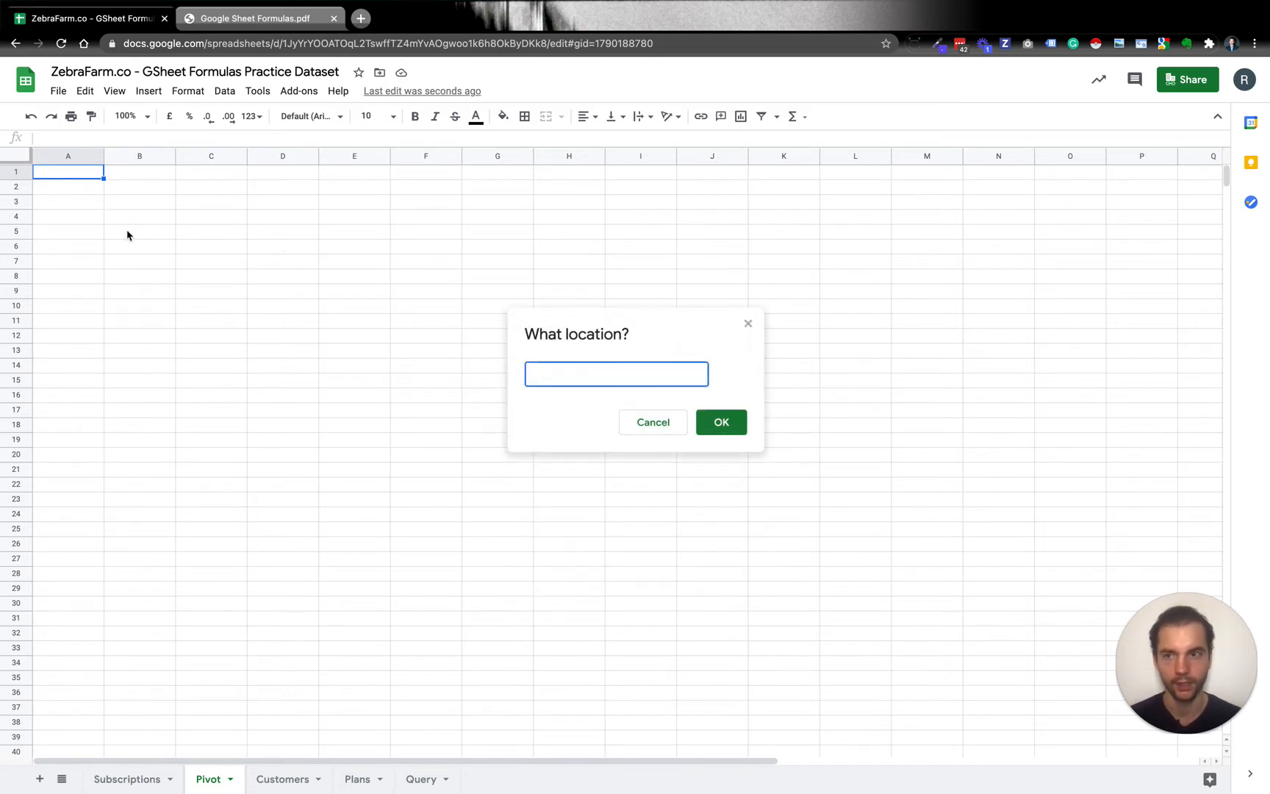
{"action": "left_click", "coordinate": [82, 175]}
{"action": "left_click", "coordinate": [724, 422]}
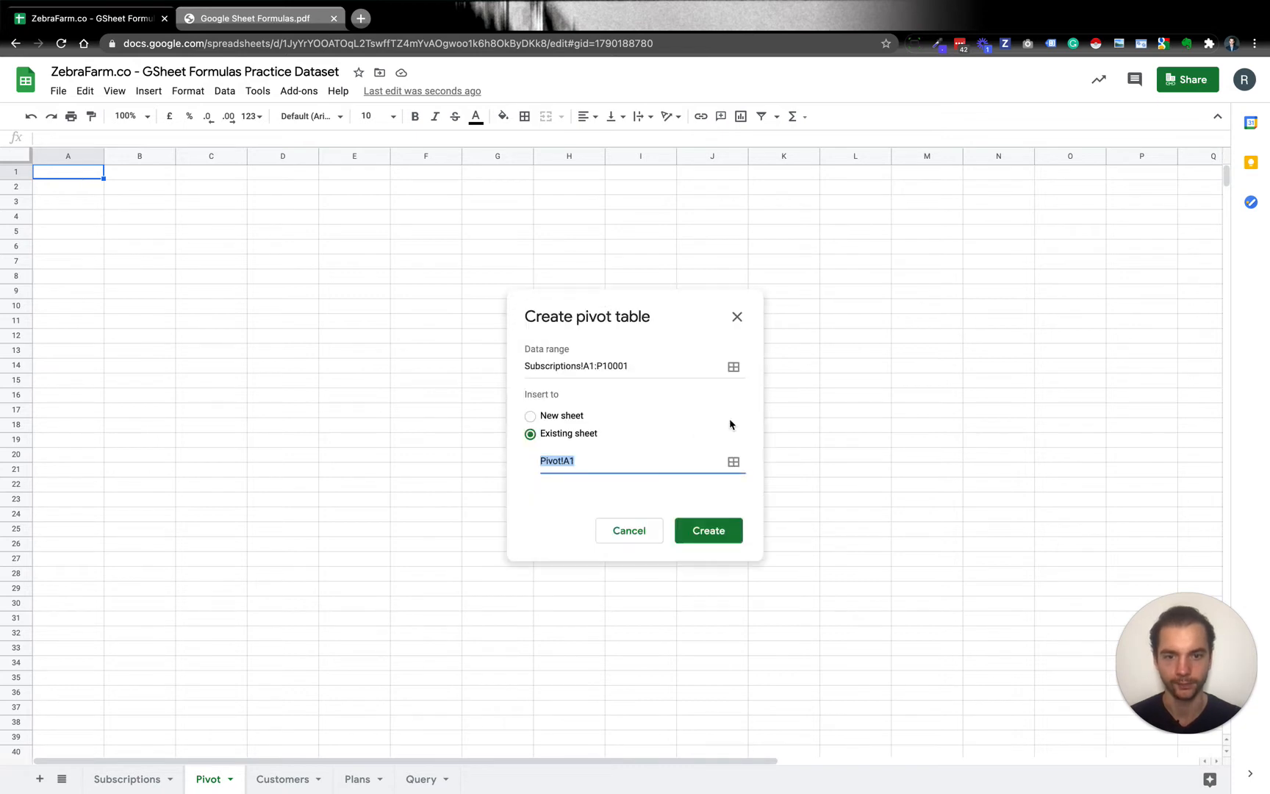
{"action": "left_click", "coordinate": [706, 531]}
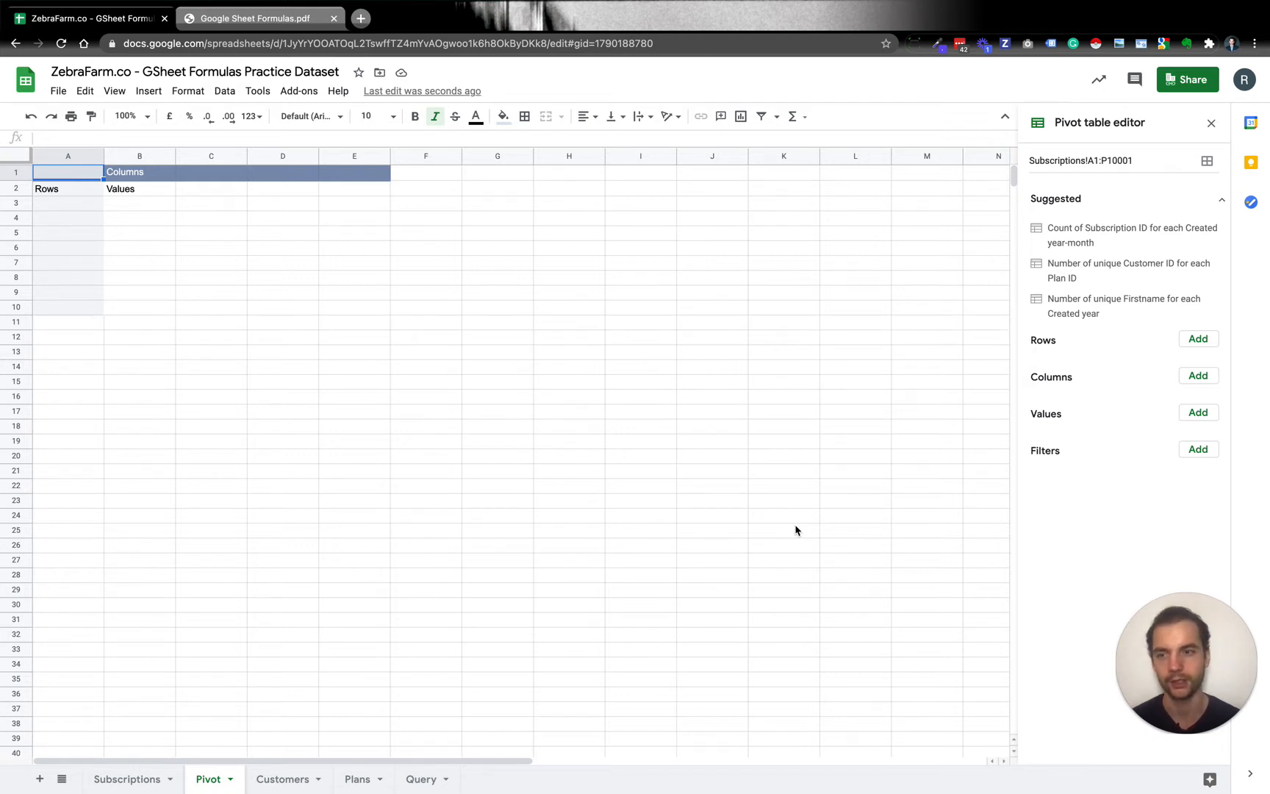
{"action": "left_click_drag", "start_coordinate": [77, 156], "coordinate": [329, 198]}
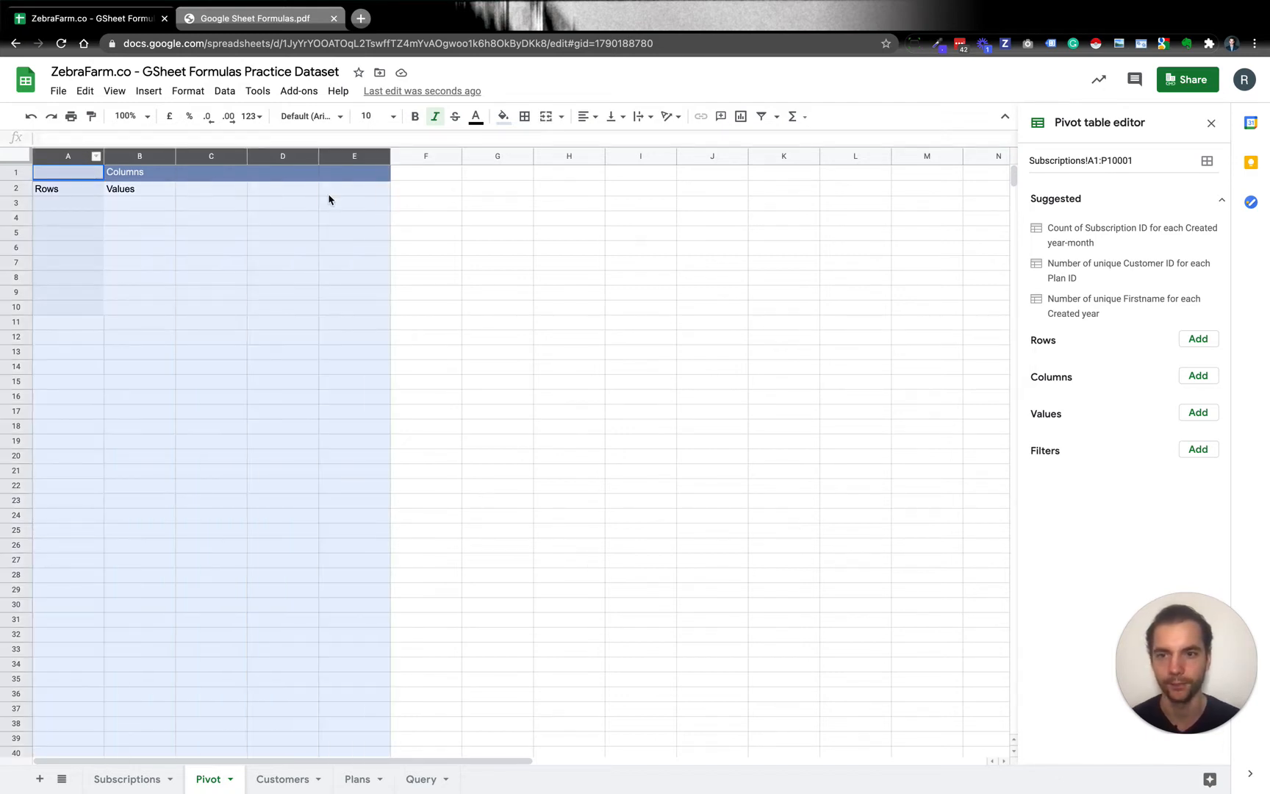
{"action": "left_click", "coordinate": [144, 218]}
{"action": "left_click", "coordinate": [67, 193]}
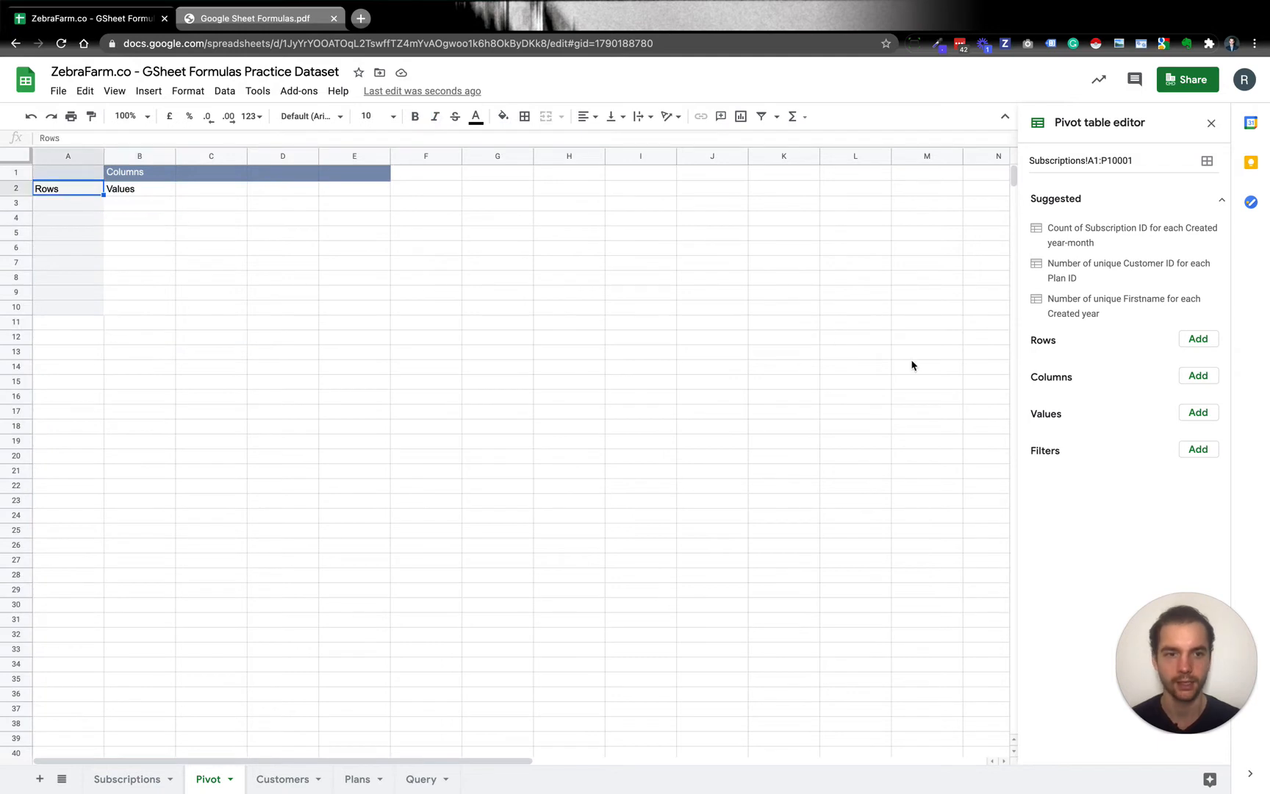
Step: Lay out the pivot table with Created year-month as rows, Status as columns and LTV as values
{"action": "left_click", "coordinate": [1199, 342]}
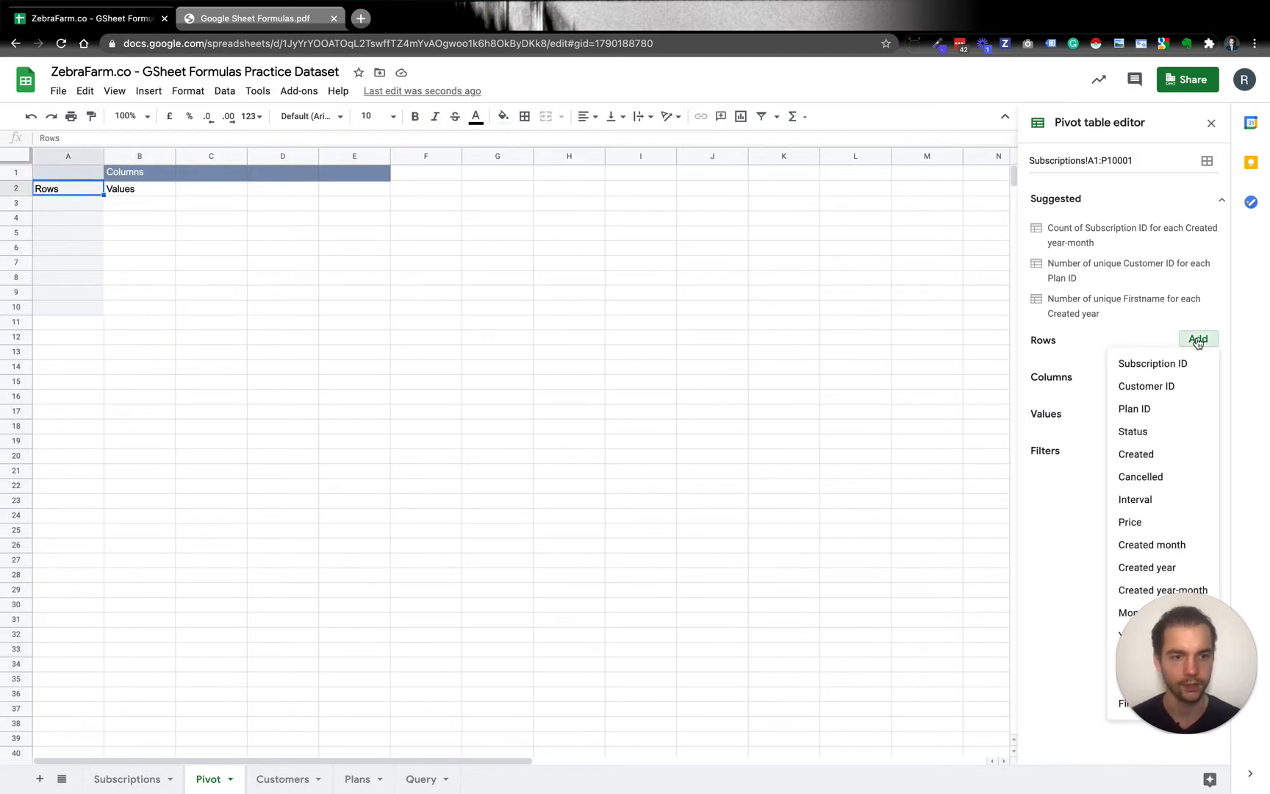
{"action": "left_click", "coordinate": [1125, 590]}
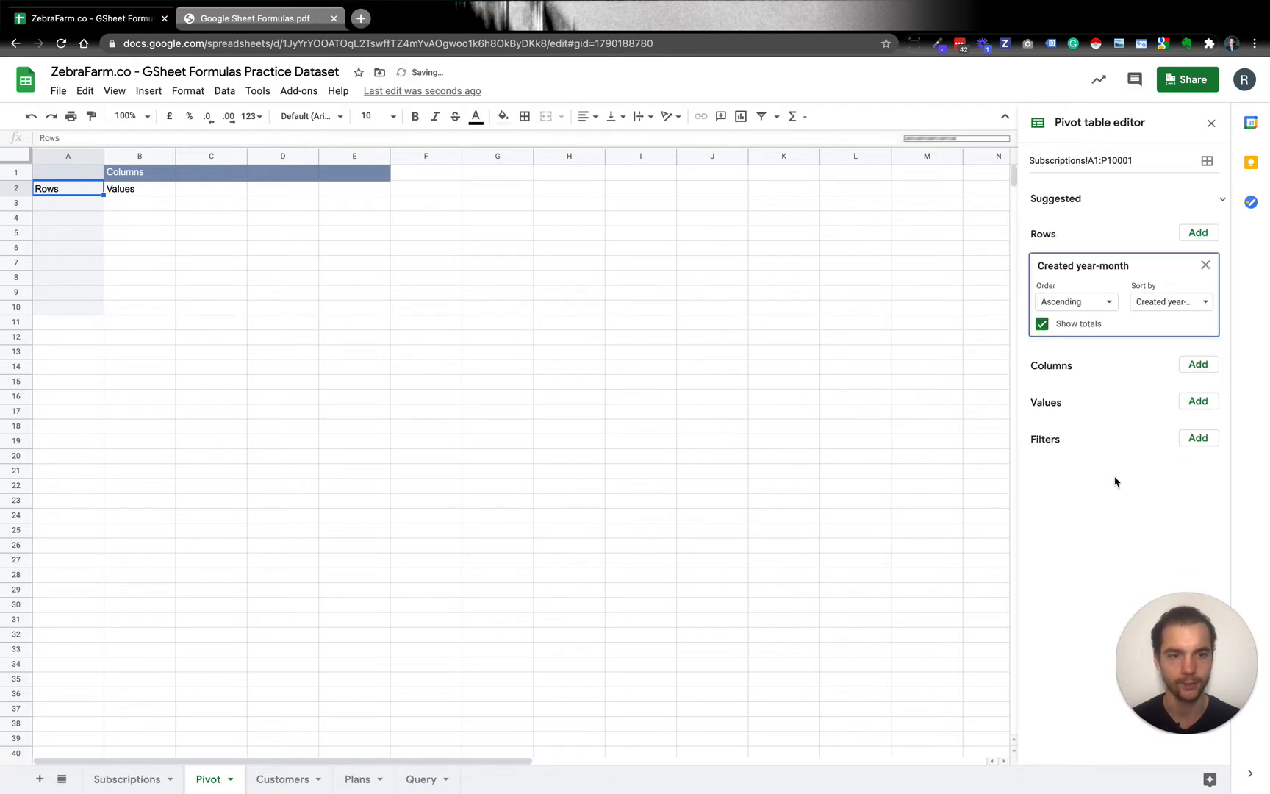
{"action": "left_click", "coordinate": [1199, 367]}
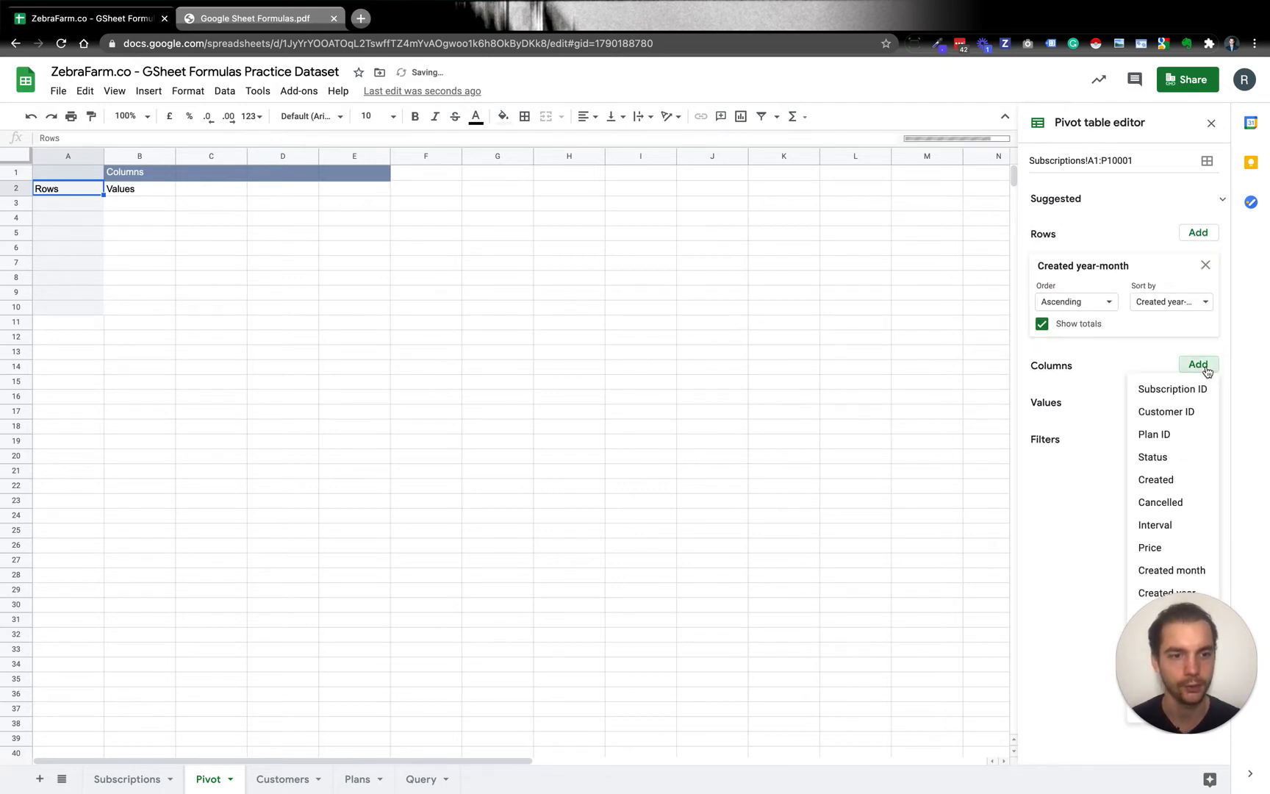
{"action": "left_click", "coordinate": [1164, 456]}
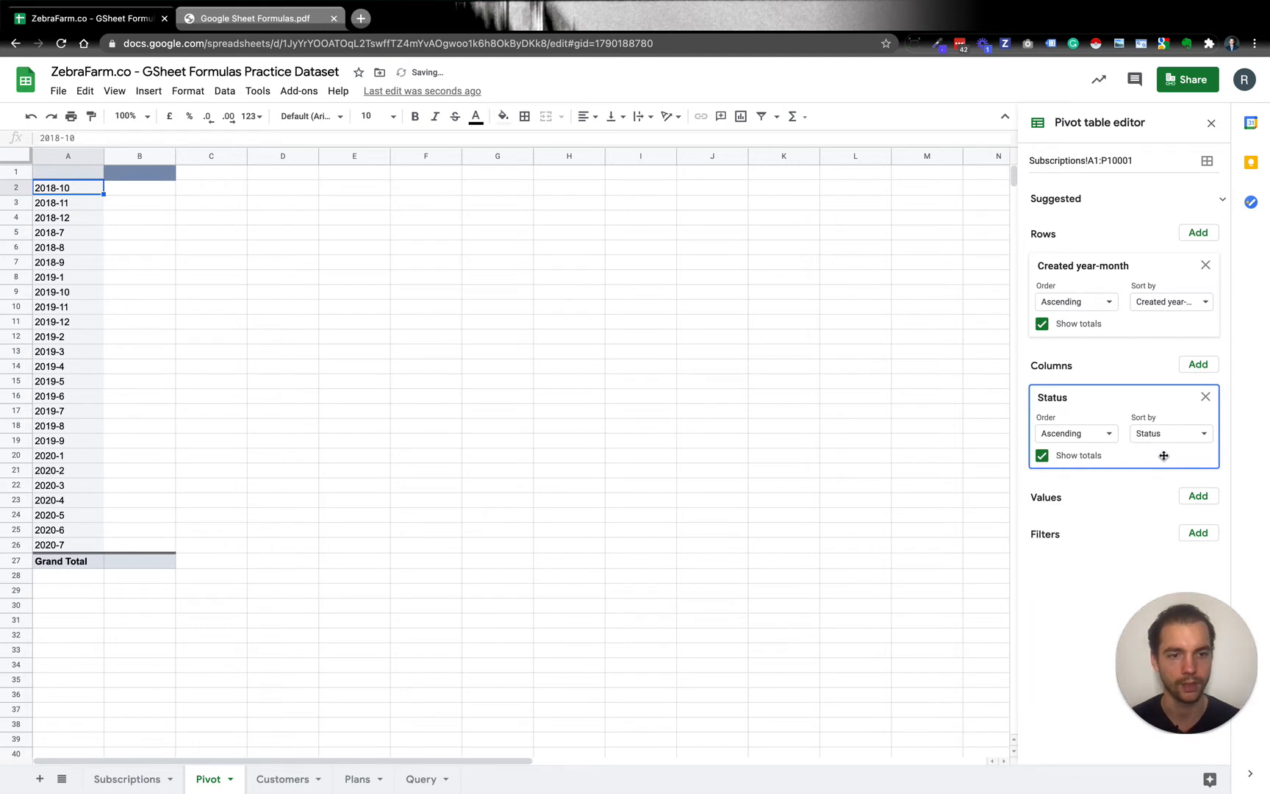
{"action": "left_click", "coordinate": [1201, 501]}
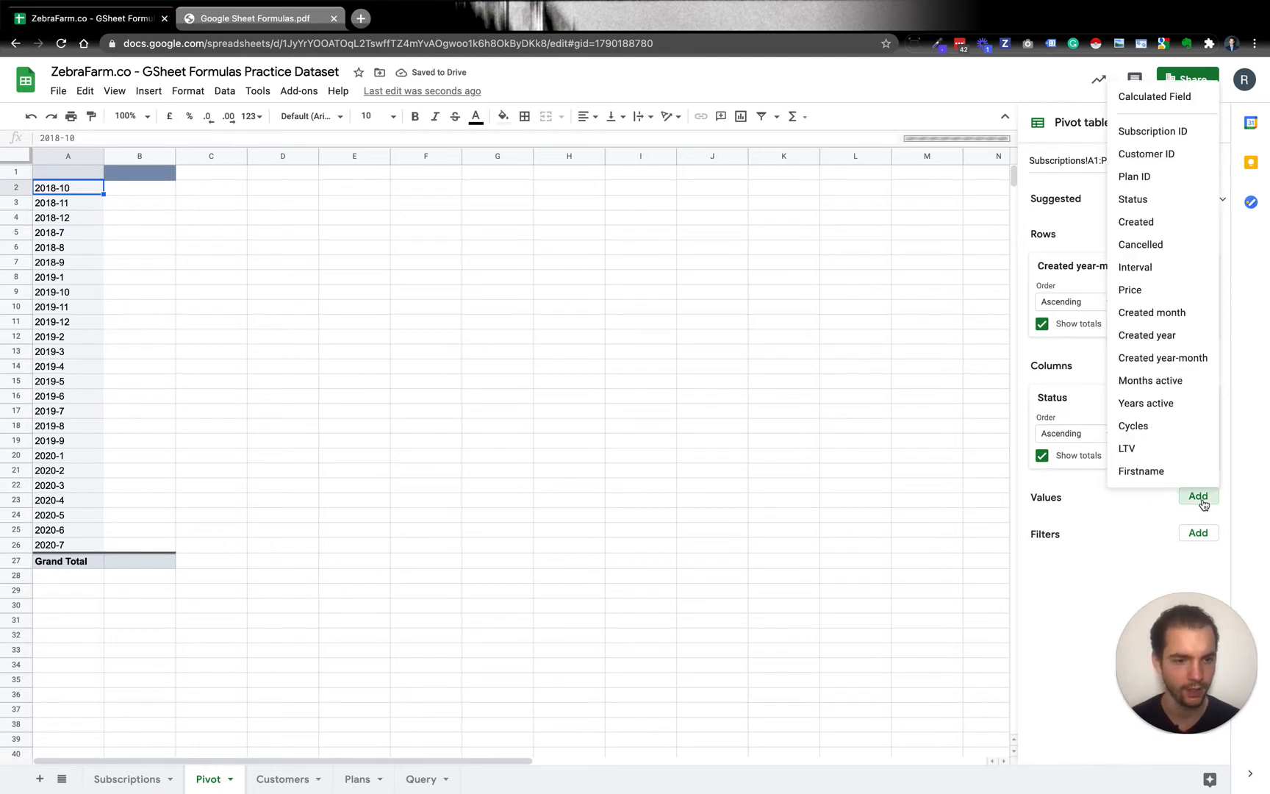
{"action": "left_click", "coordinate": [1160, 450]}
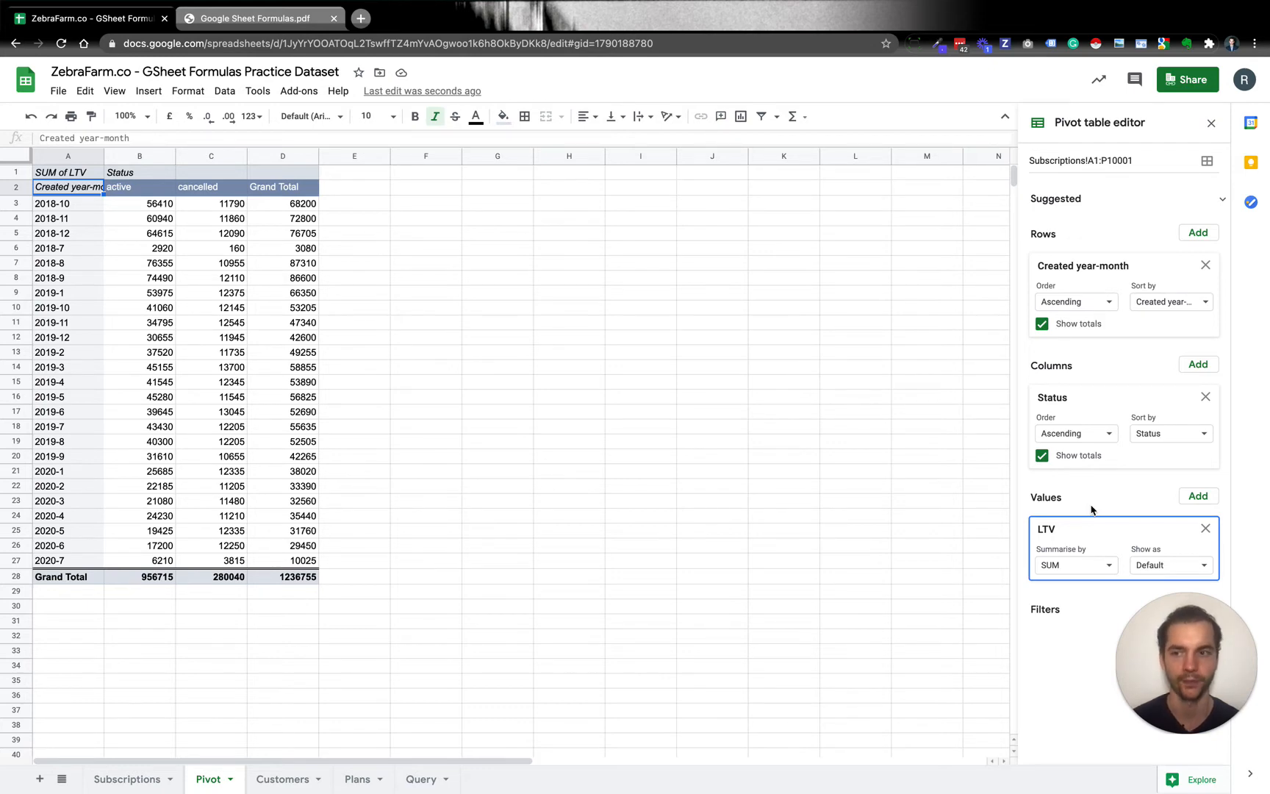
{"action": "left_click", "coordinate": [741, 503]}
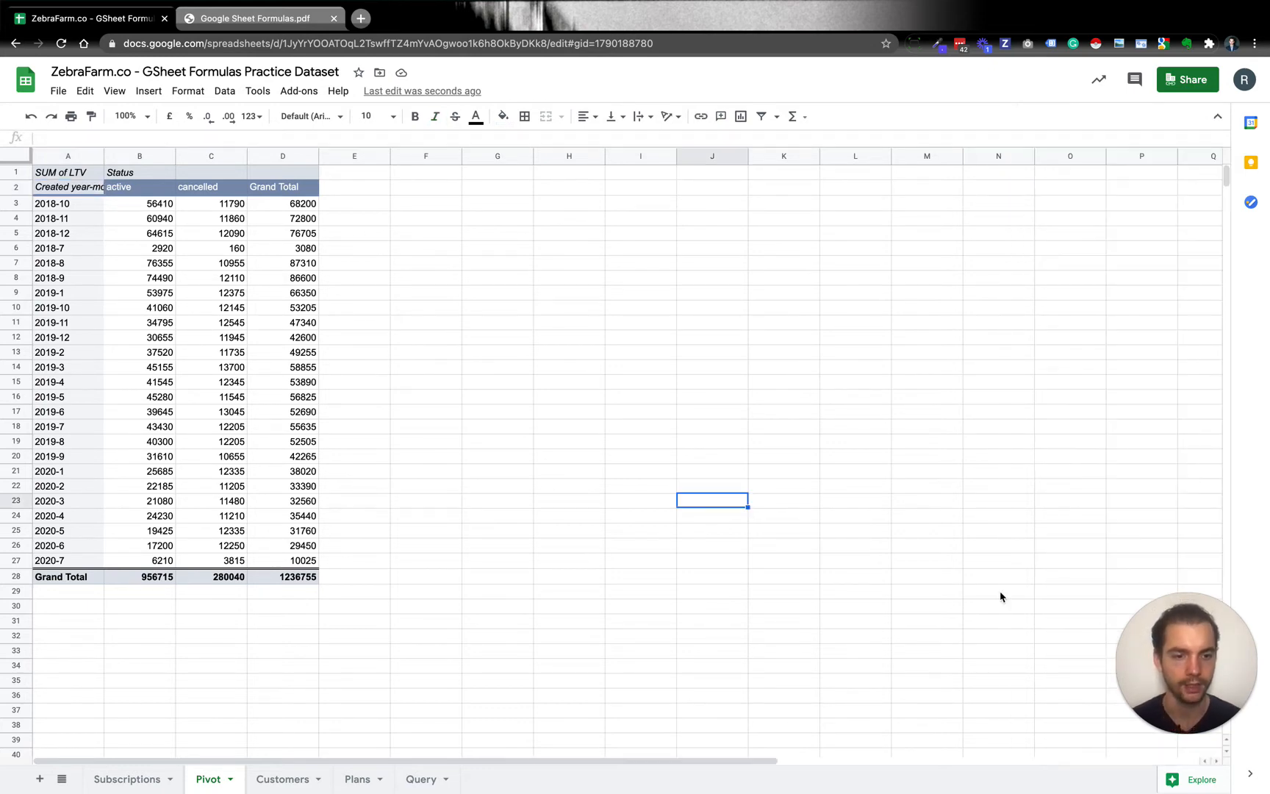
{"action": "left_click", "coordinate": [163, 410]}
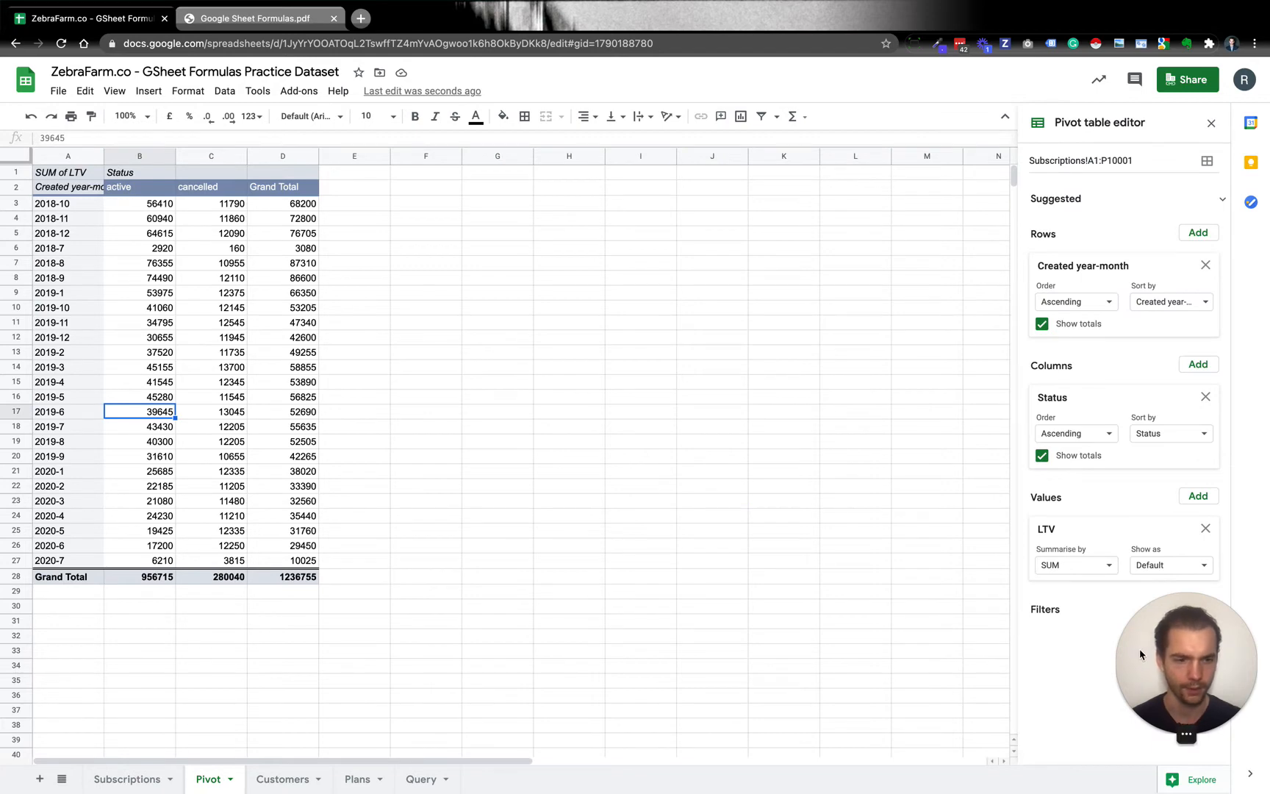
{"action": "left_click_drag", "start_coordinate": [1140, 650], "coordinate": [828, 656]}
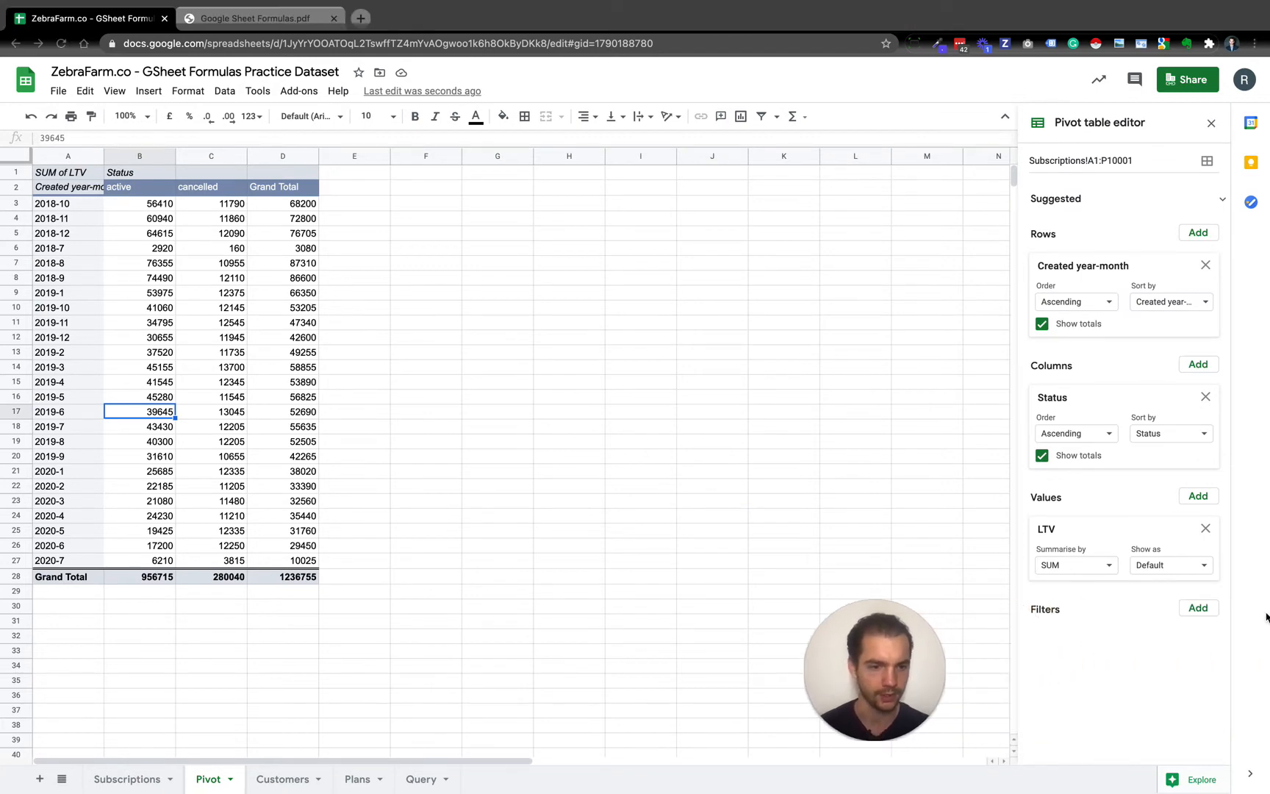
Step: Try a Price filter on the pivot table, view its list of values and remove the filter
{"action": "left_click", "coordinate": [1198, 608]}
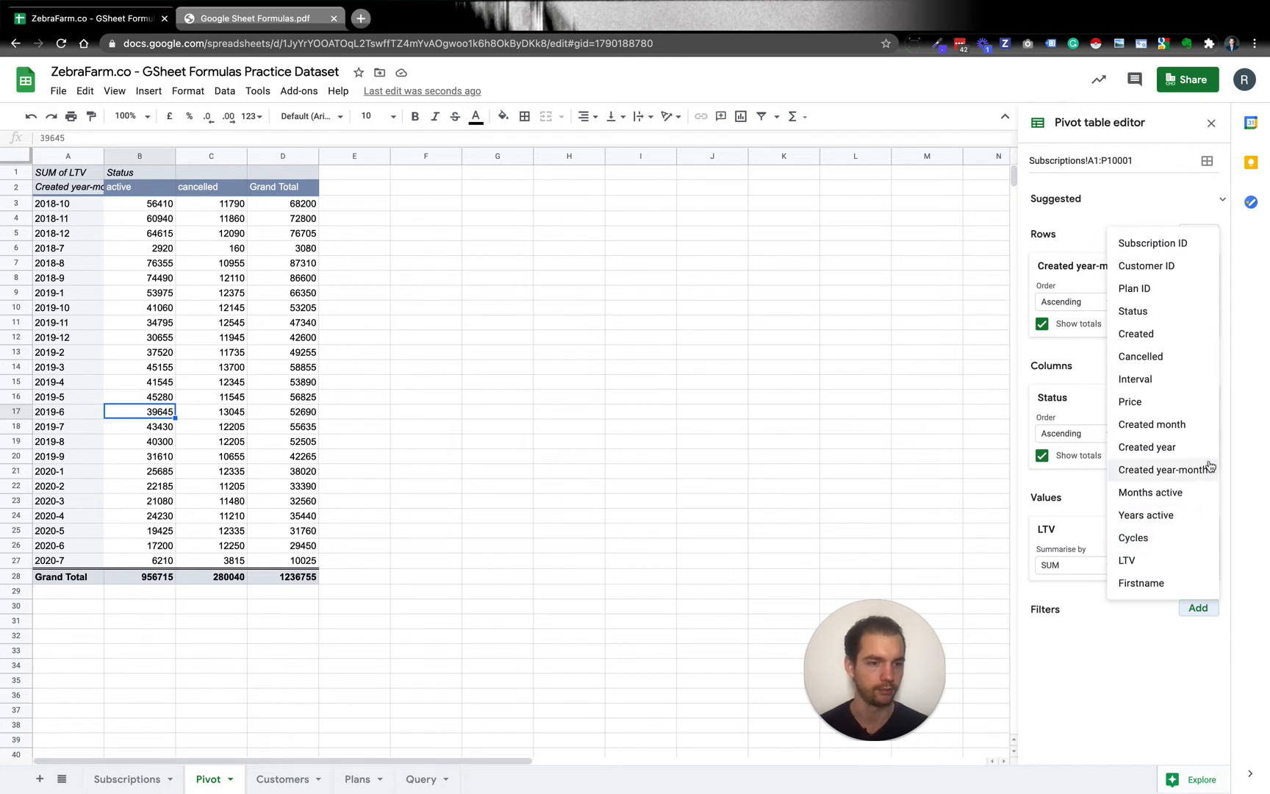
{"action": "left_click", "coordinate": [1179, 403]}
{"action": "left_click", "coordinate": [1128, 678]}
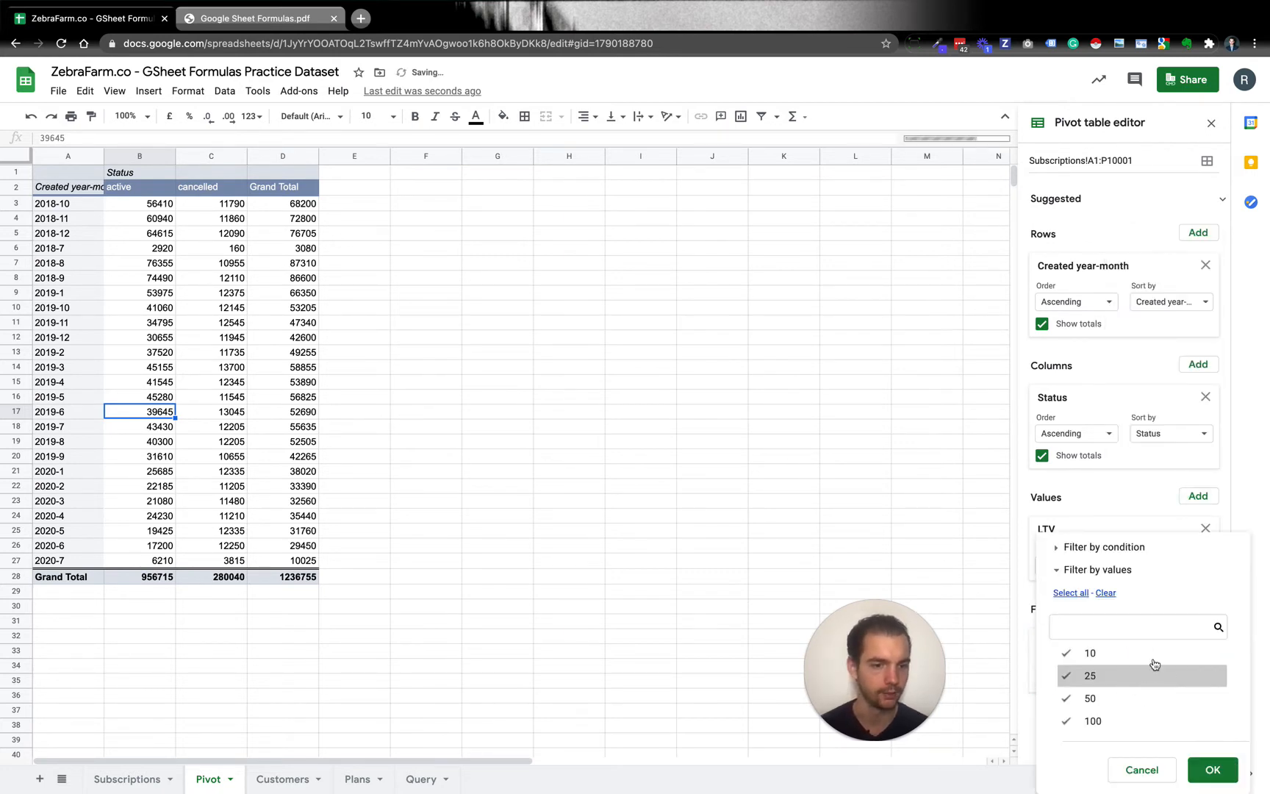
{"action": "left_click", "coordinate": [1022, 700]}
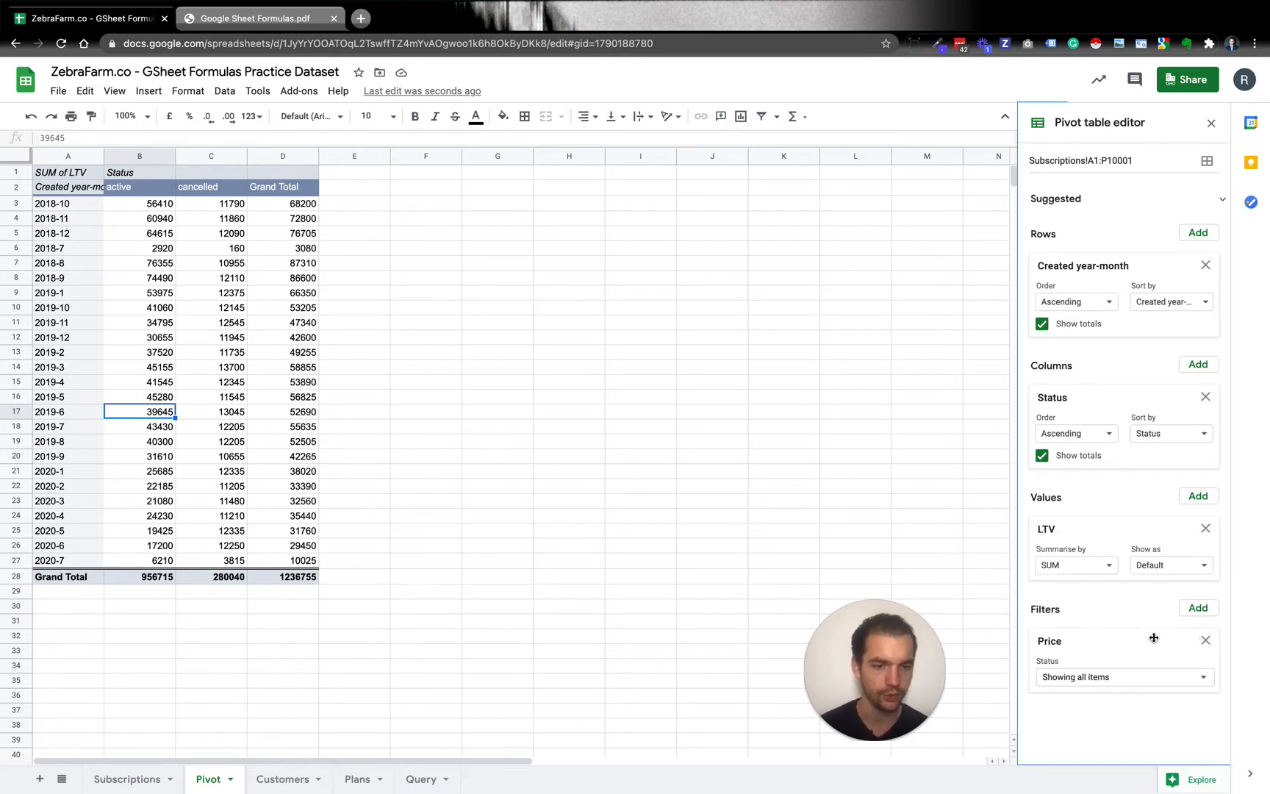
{"action": "left_click", "coordinate": [1210, 650]}
{"action": "left_click", "coordinate": [1206, 642]}
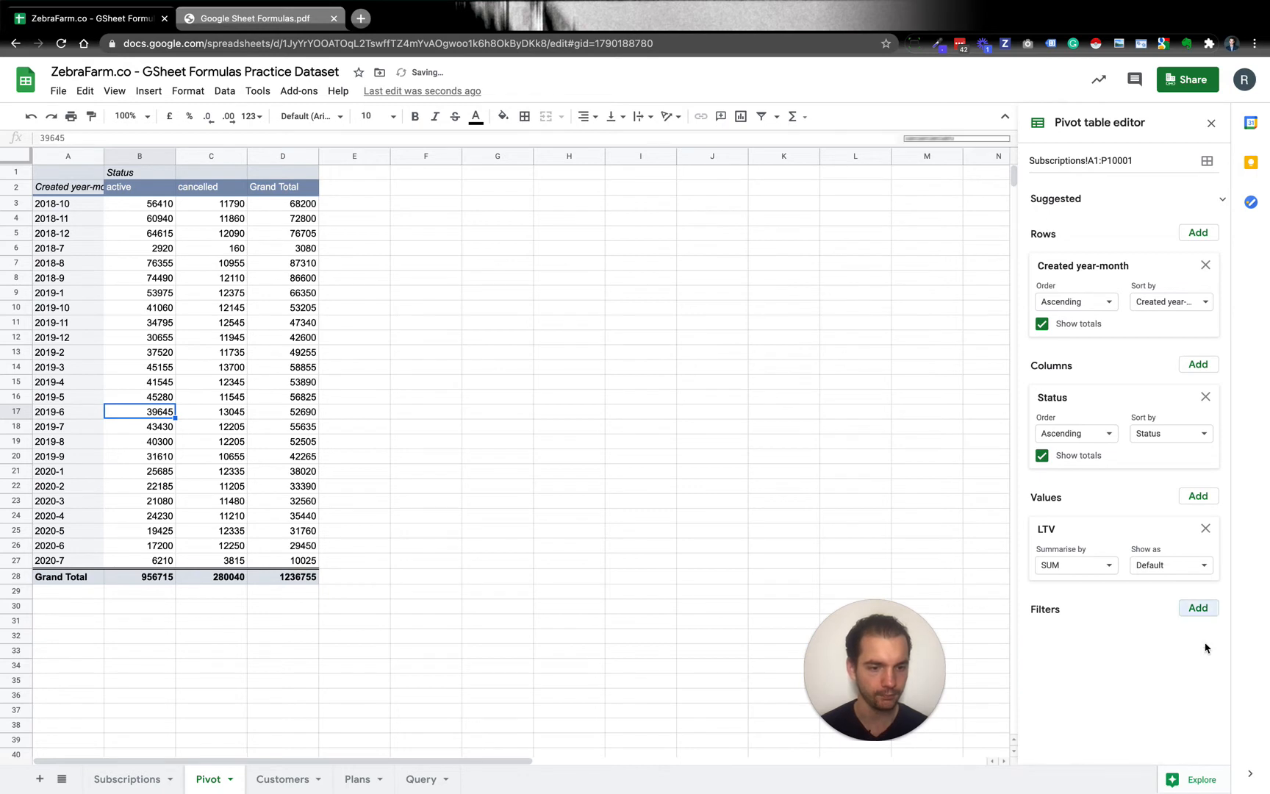
{"action": "left_click_drag", "start_coordinate": [894, 675], "coordinate": [1205, 674]}
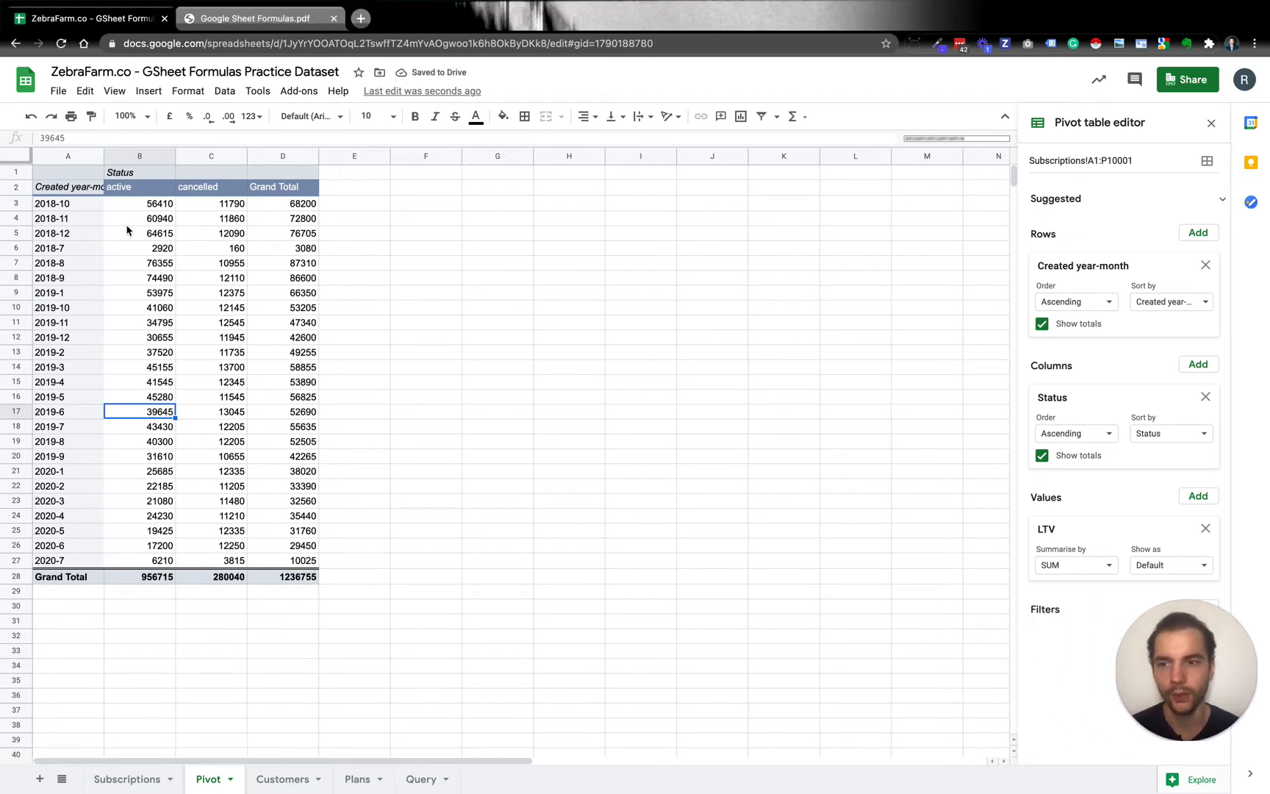
Step: Examine the order of the Created year-month labels in column A of the pivot table
{"action": "left_click", "coordinate": [98, 209]}
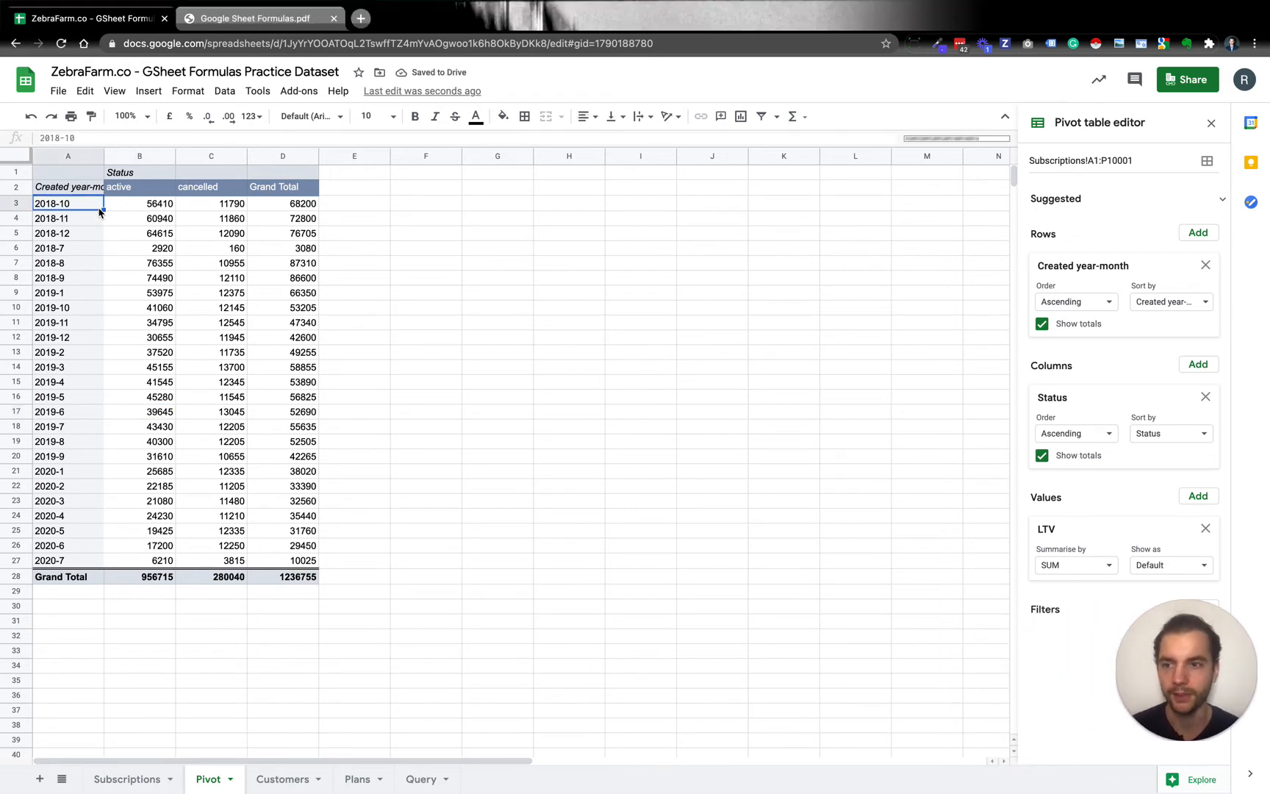
{"action": "left_click", "coordinate": [73, 157]}
{"action": "left_click", "coordinate": [78, 205]}
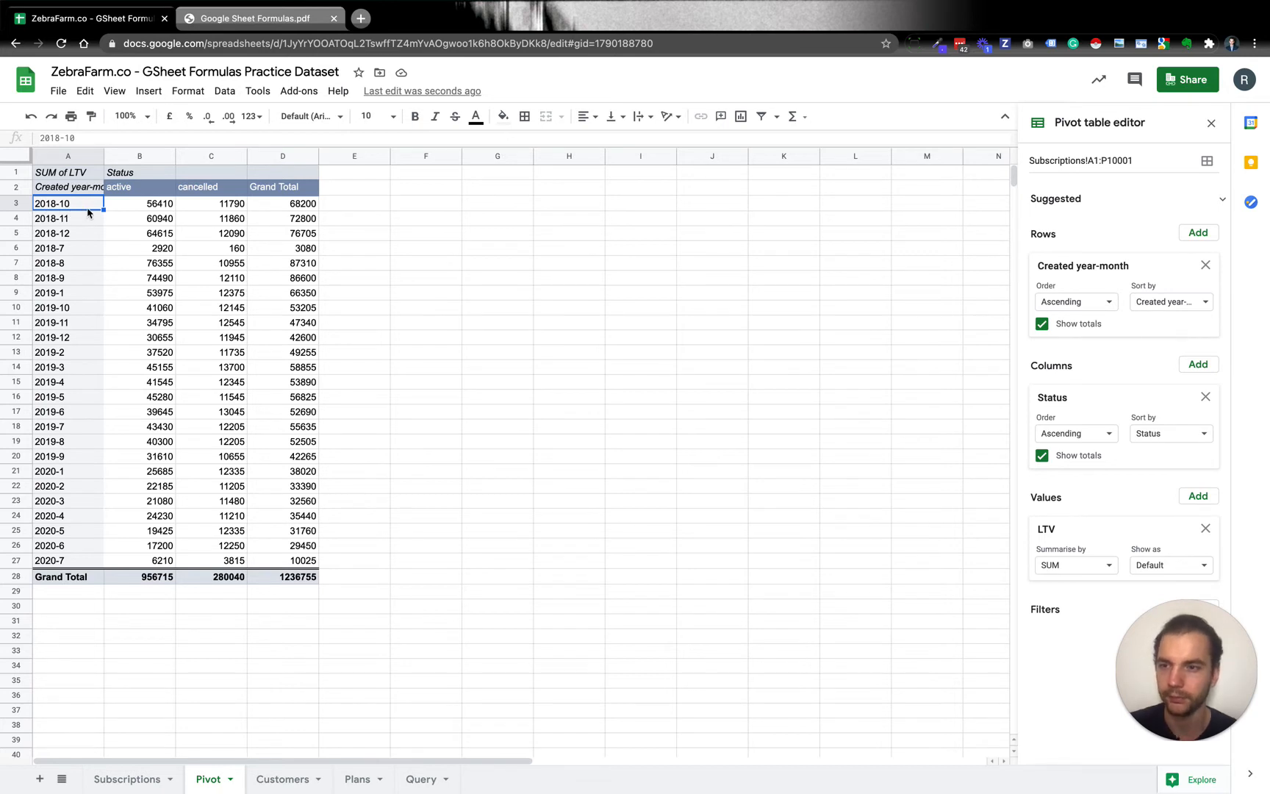
{"action": "key", "text": "Down"}
{"action": "key", "text": "Down"}
{"action": "key", "text": "Down"}
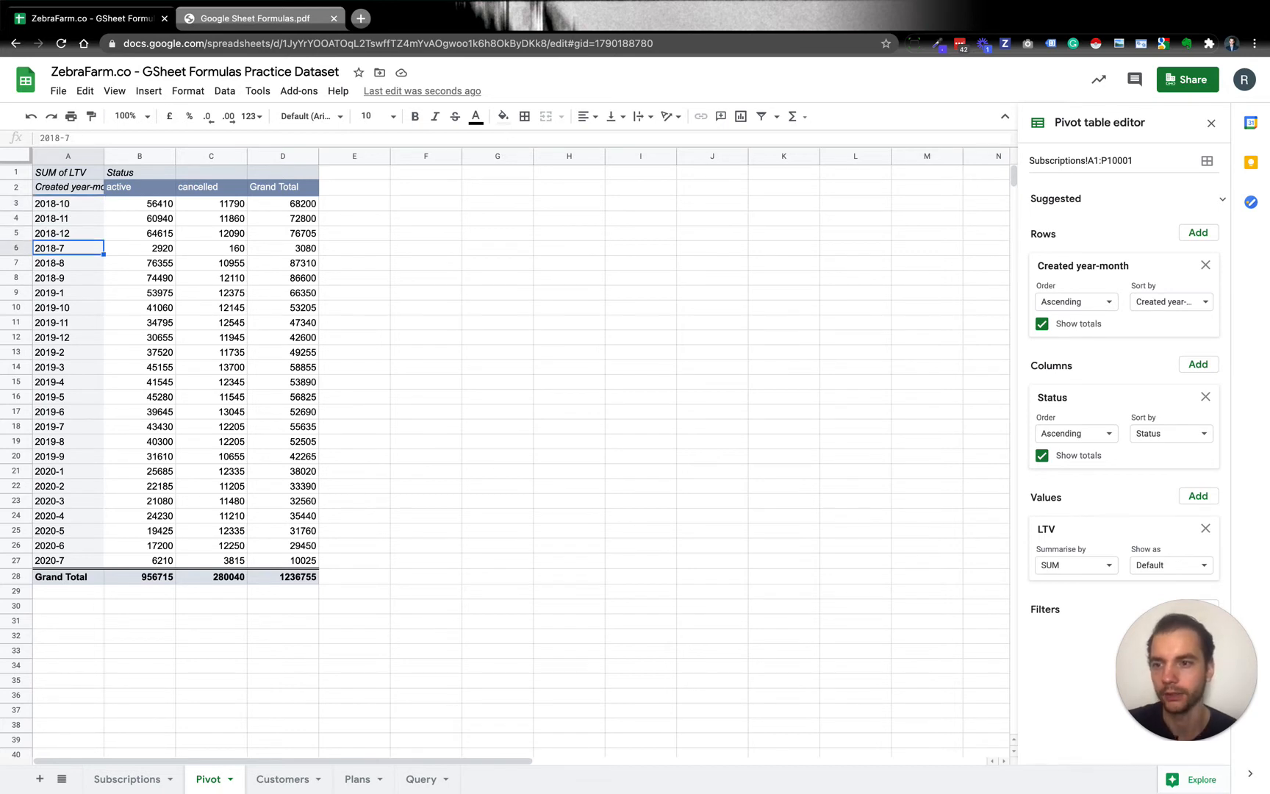
{"action": "key", "text": "Up"}
{"action": "key", "text": "Down"}
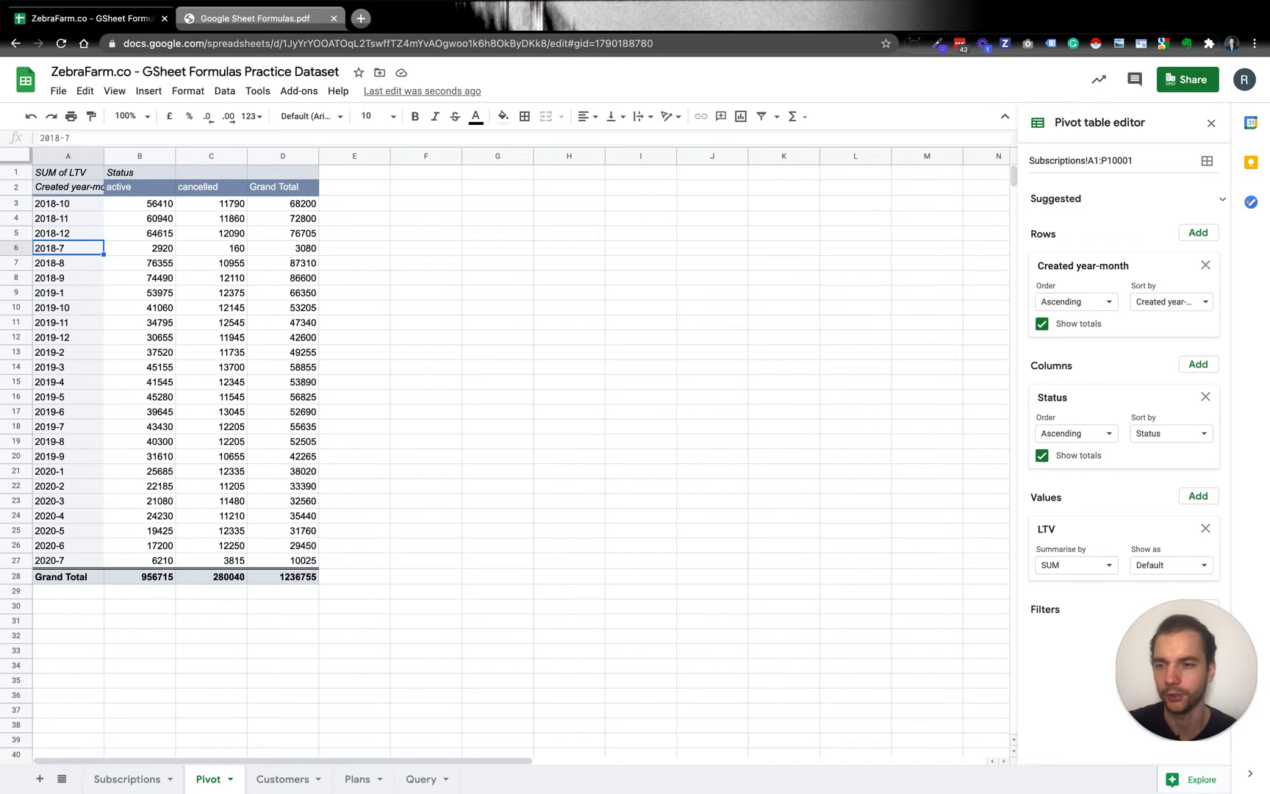
{"action": "key", "text": "Down"}
{"action": "key", "text": "Down"}
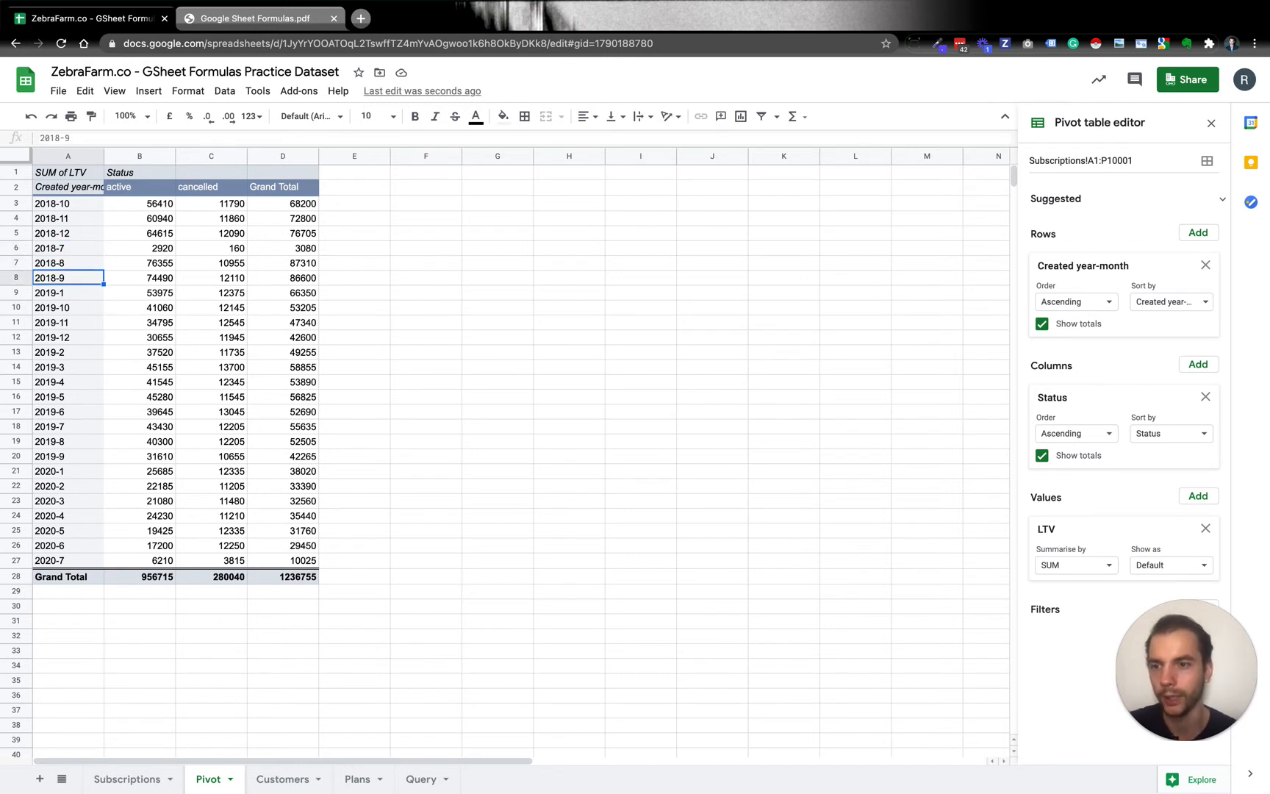
{"action": "key", "text": "Up"}
{"action": "key", "text": "Up"}
{"action": "key", "text": "Up"}
{"action": "key", "text": "Up"}
{"action": "key", "text": "Up"}
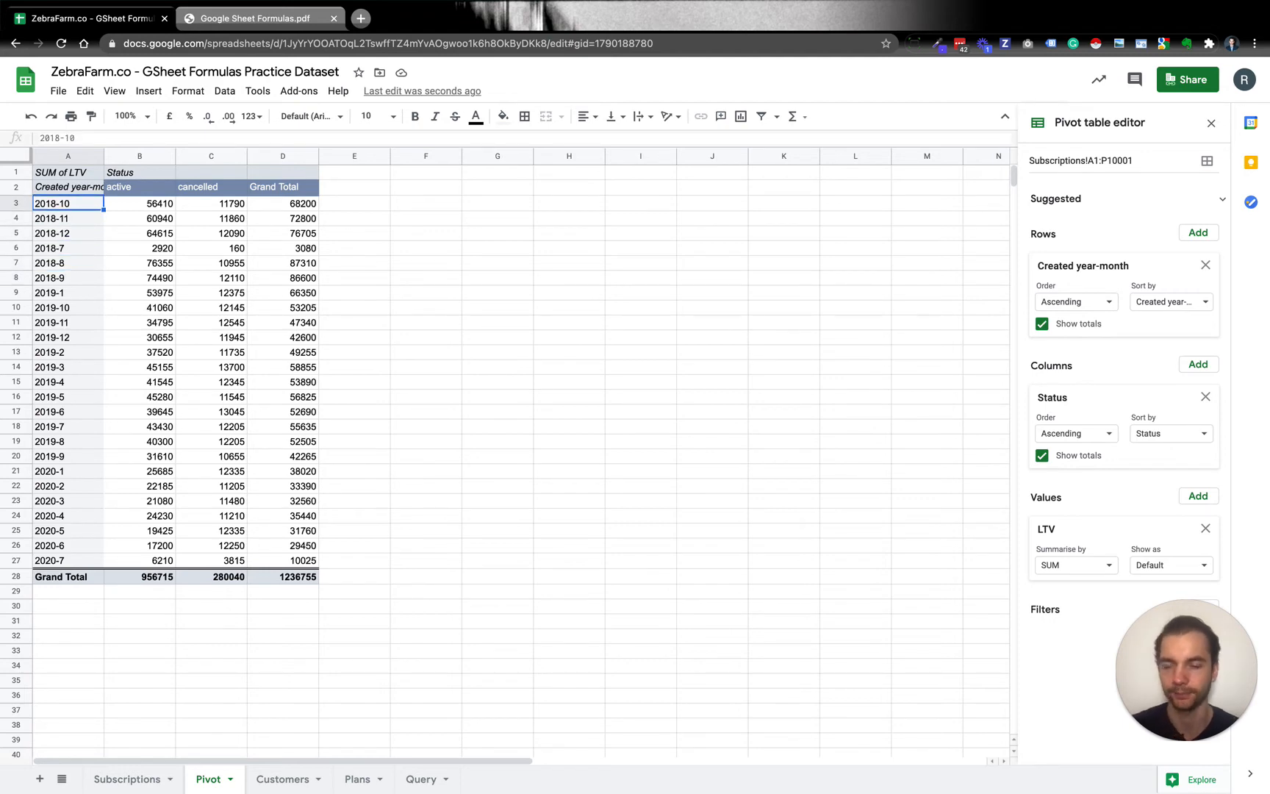
Step: In the Created year-month formula in K2 of the Subscriptions sheet, replace the I2 argument with an IF function testing I2<10
{"action": "left_click", "coordinate": [139, 778]}
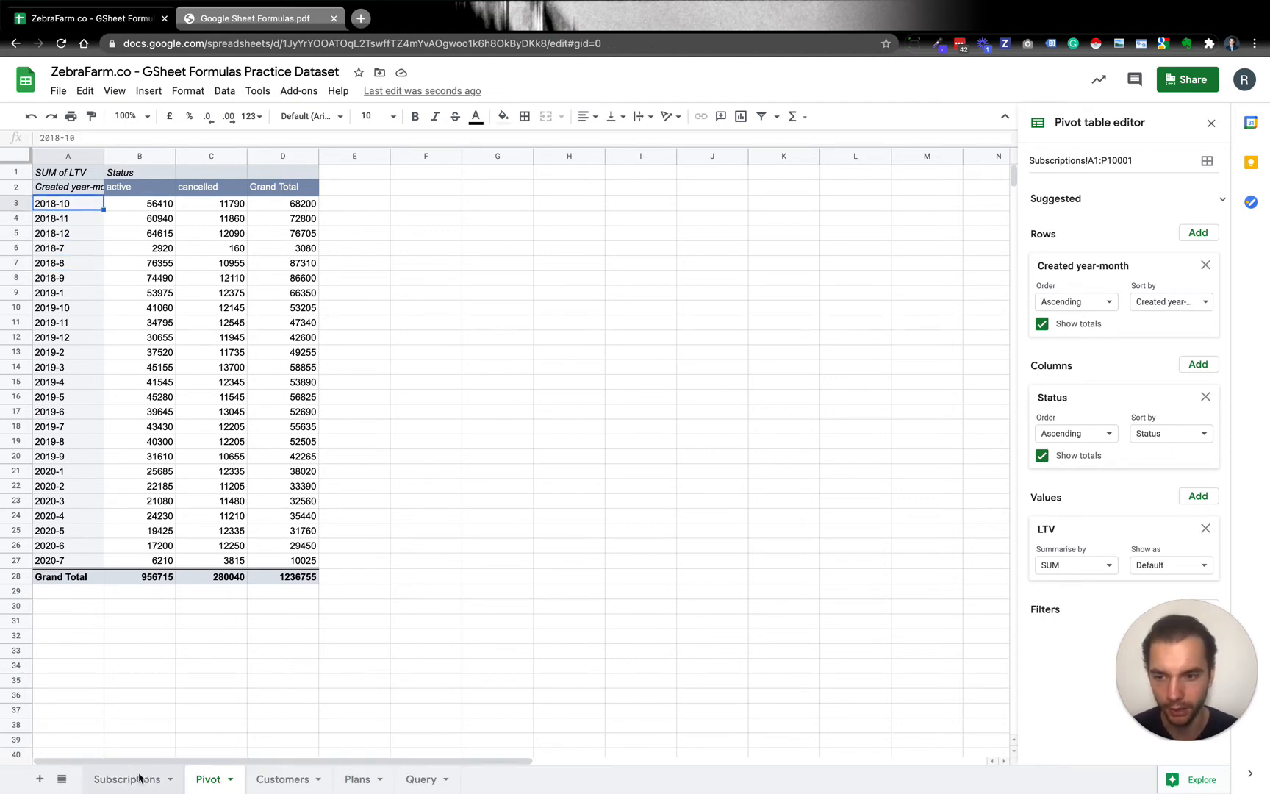
{"action": "left_click", "coordinate": [830, 234]}
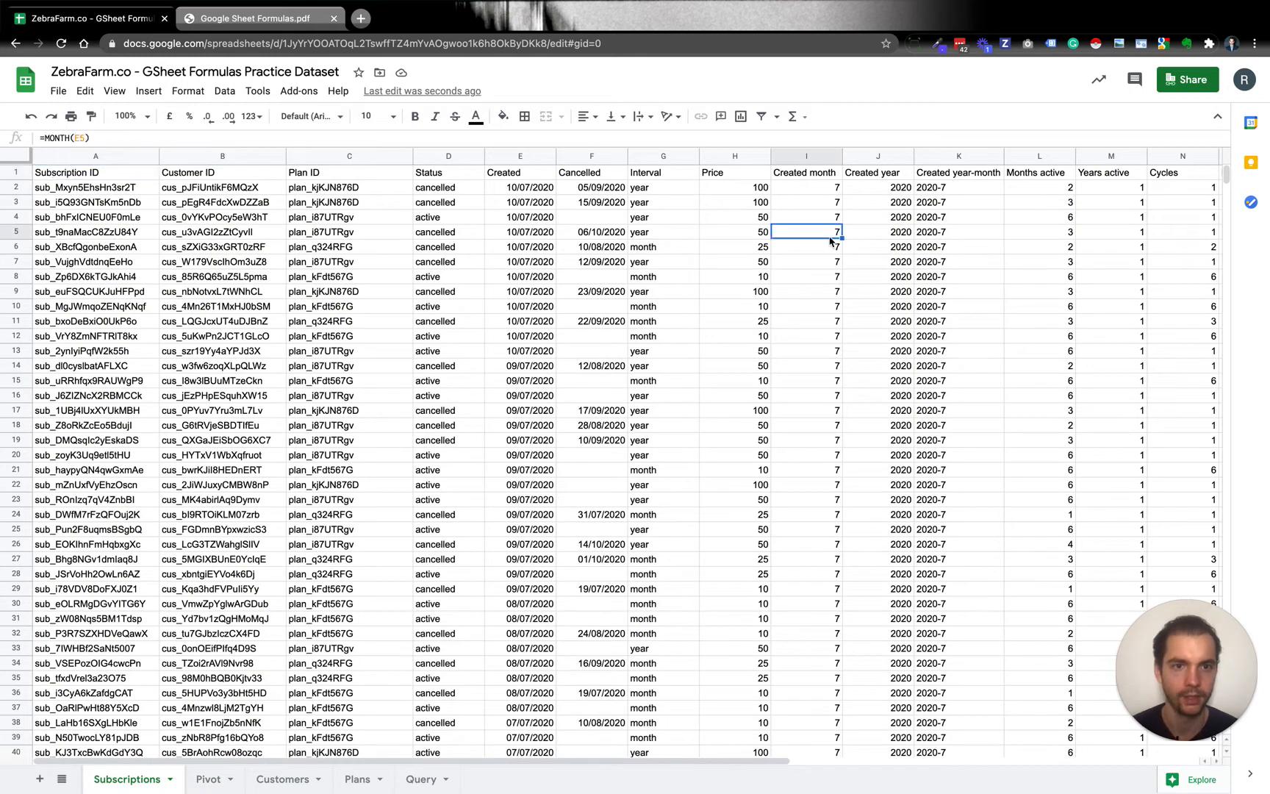
{"action": "left_click", "coordinate": [956, 157]}
{"action": "left_click", "coordinate": [948, 190]}
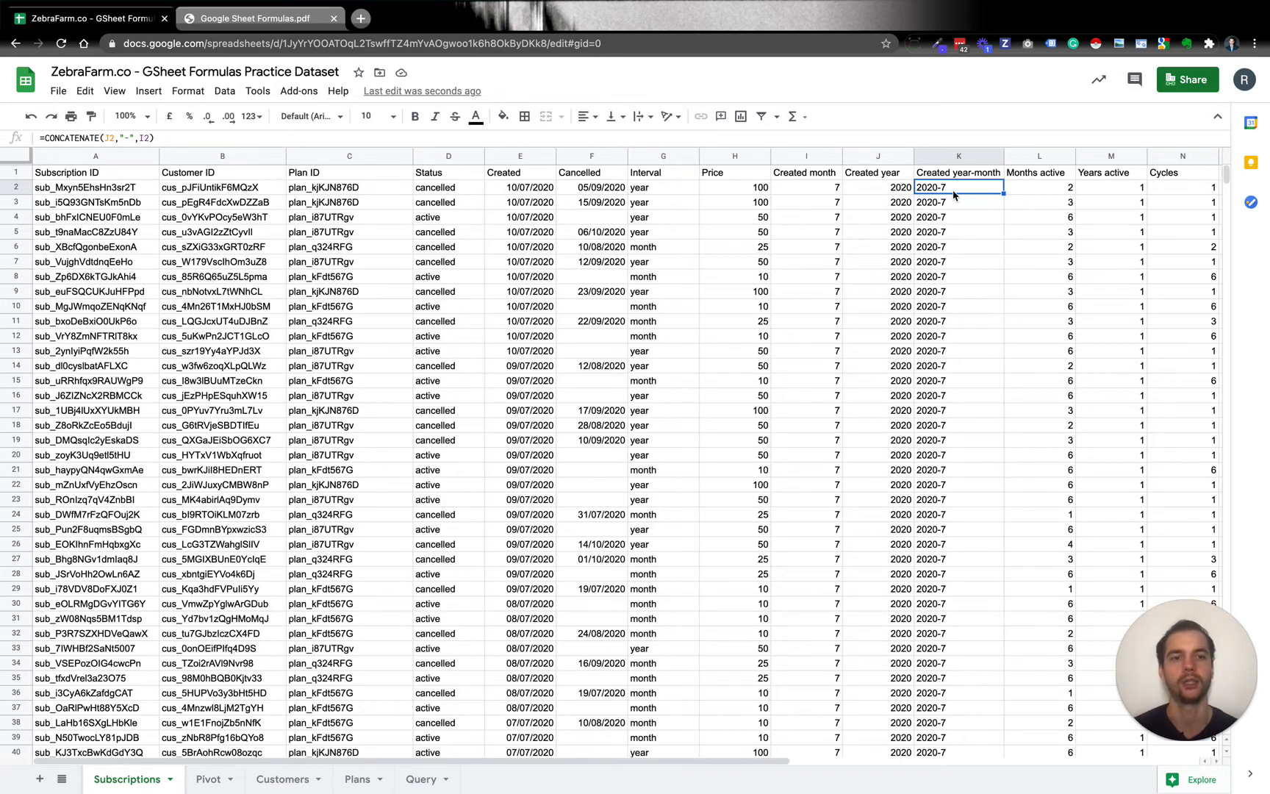
{"action": "left_click", "coordinate": [169, 140]}
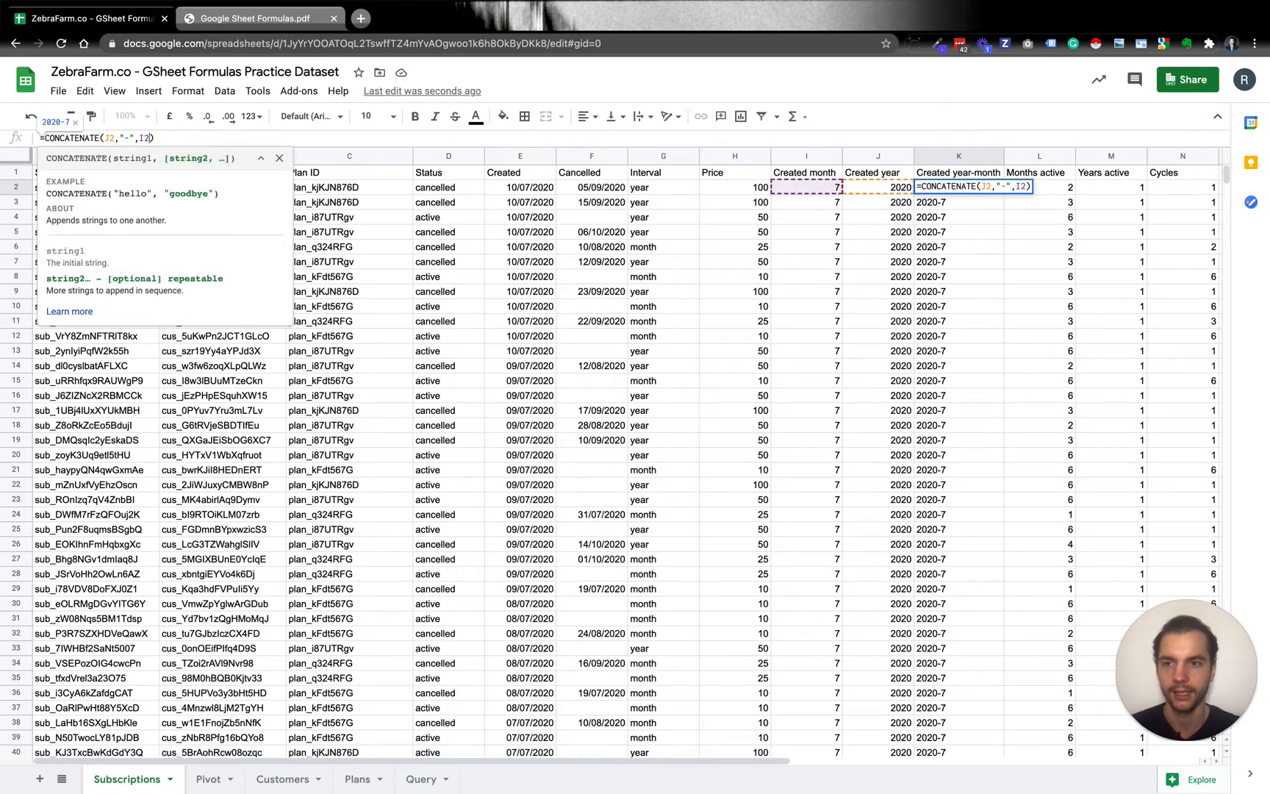
{"action": "key", "text": "BackSpace"}
{"action": "key", "text": "BackSpace"}
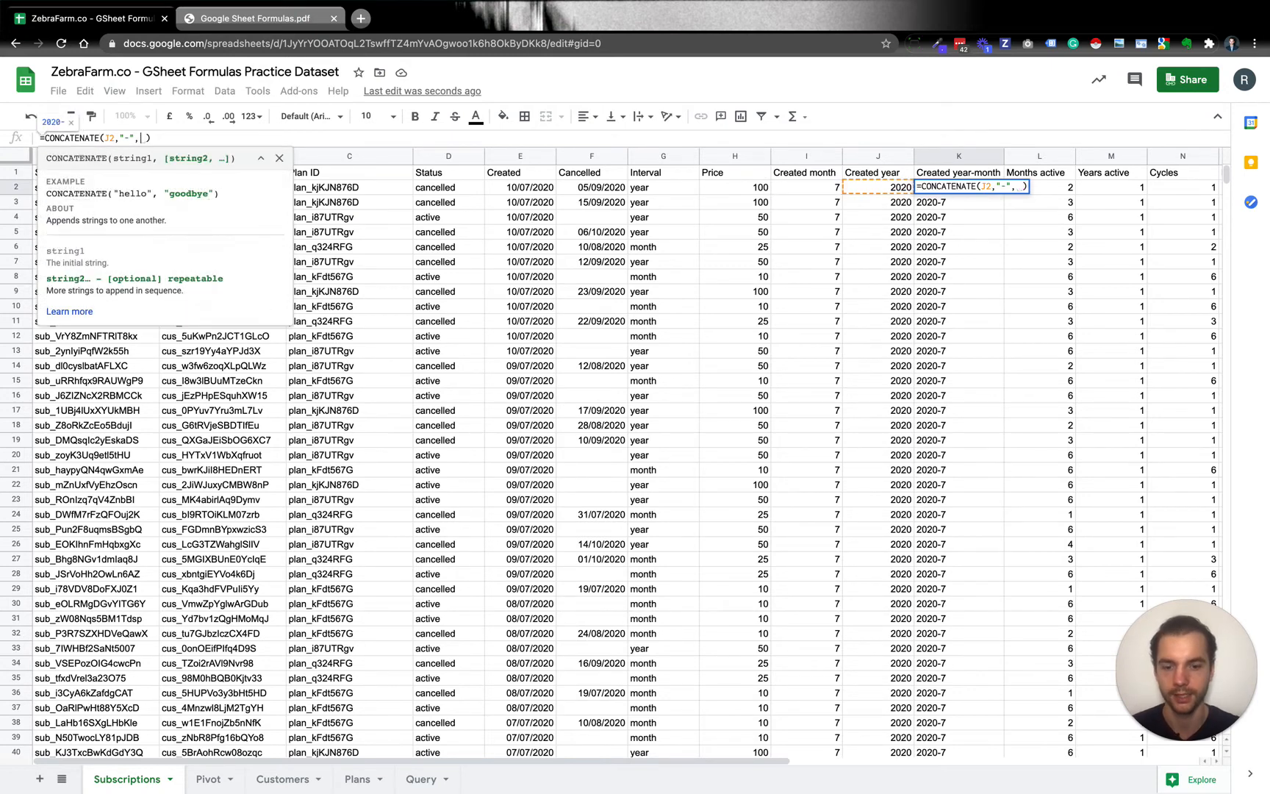
{"action": "type", "text": "if("}
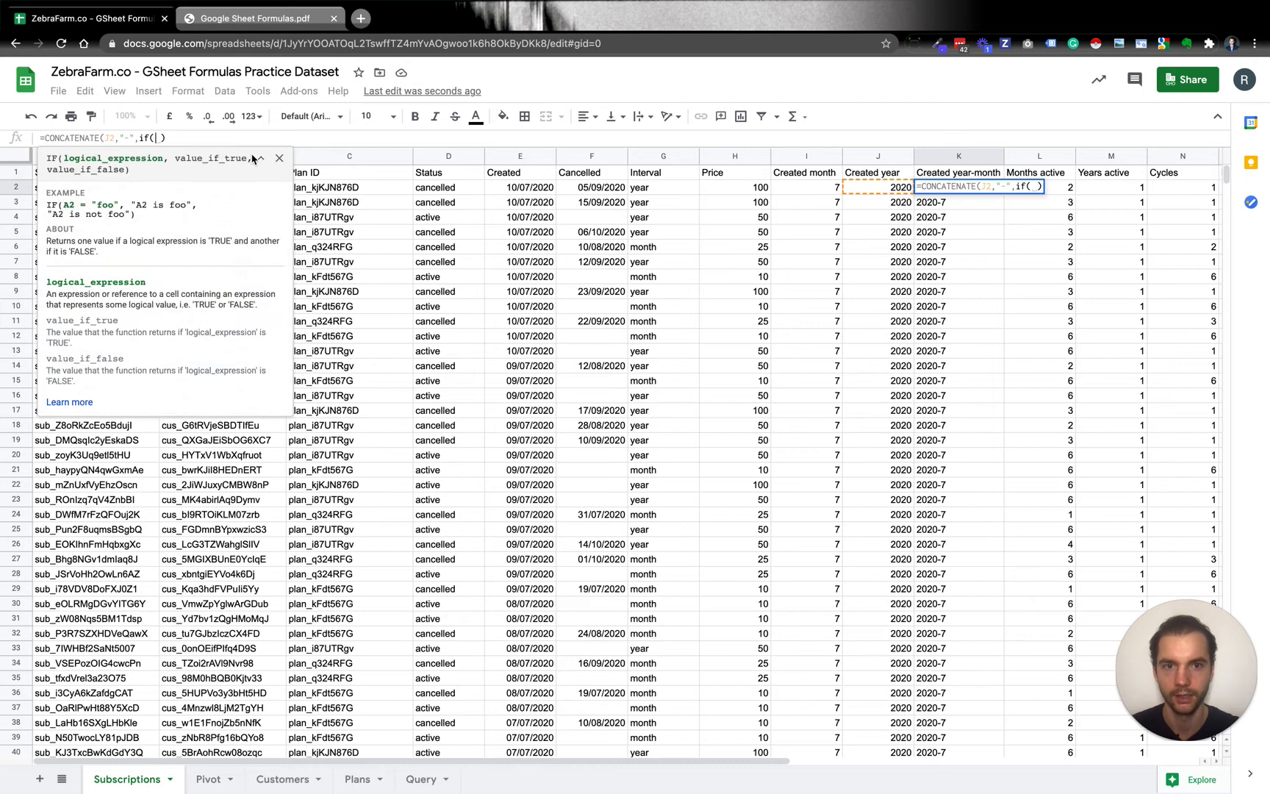
{"action": "left_click", "coordinate": [822, 193]}
{"action": "type", "text": "<10"}
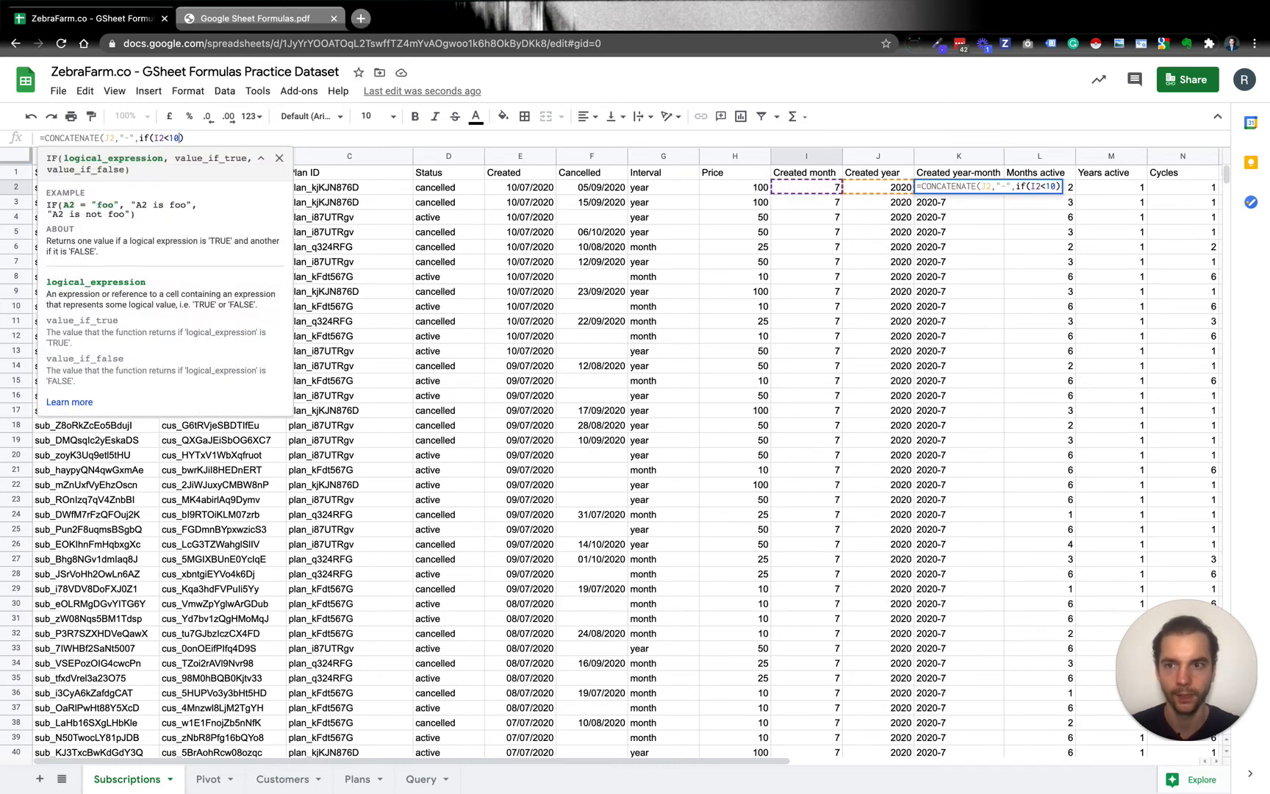
Step: Complete the IF in K2 to return CONCATENATE("0",I2) for months below 10 and I2 otherwise, and commit the formula
{"action": "type", "text": ",conca"}
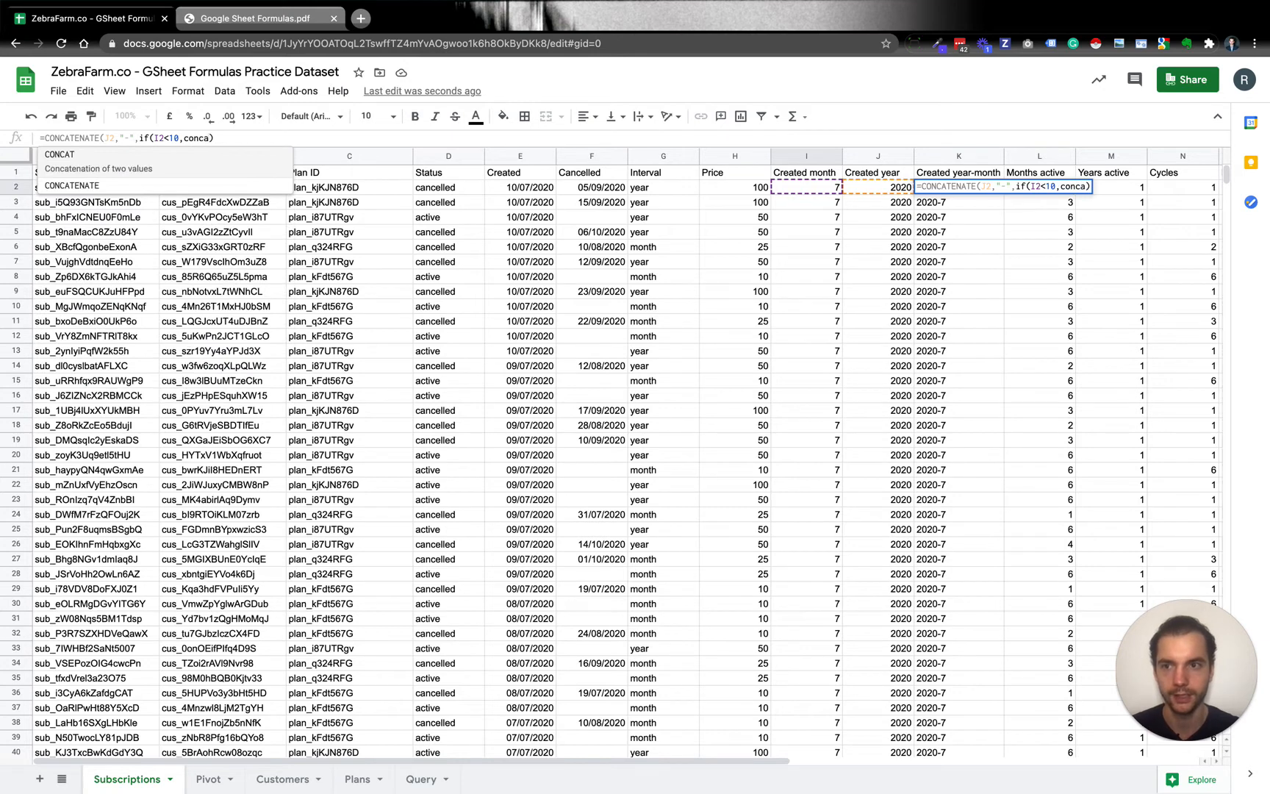
{"action": "key", "text": "Down"}
{"action": "key", "text": "Tab"}
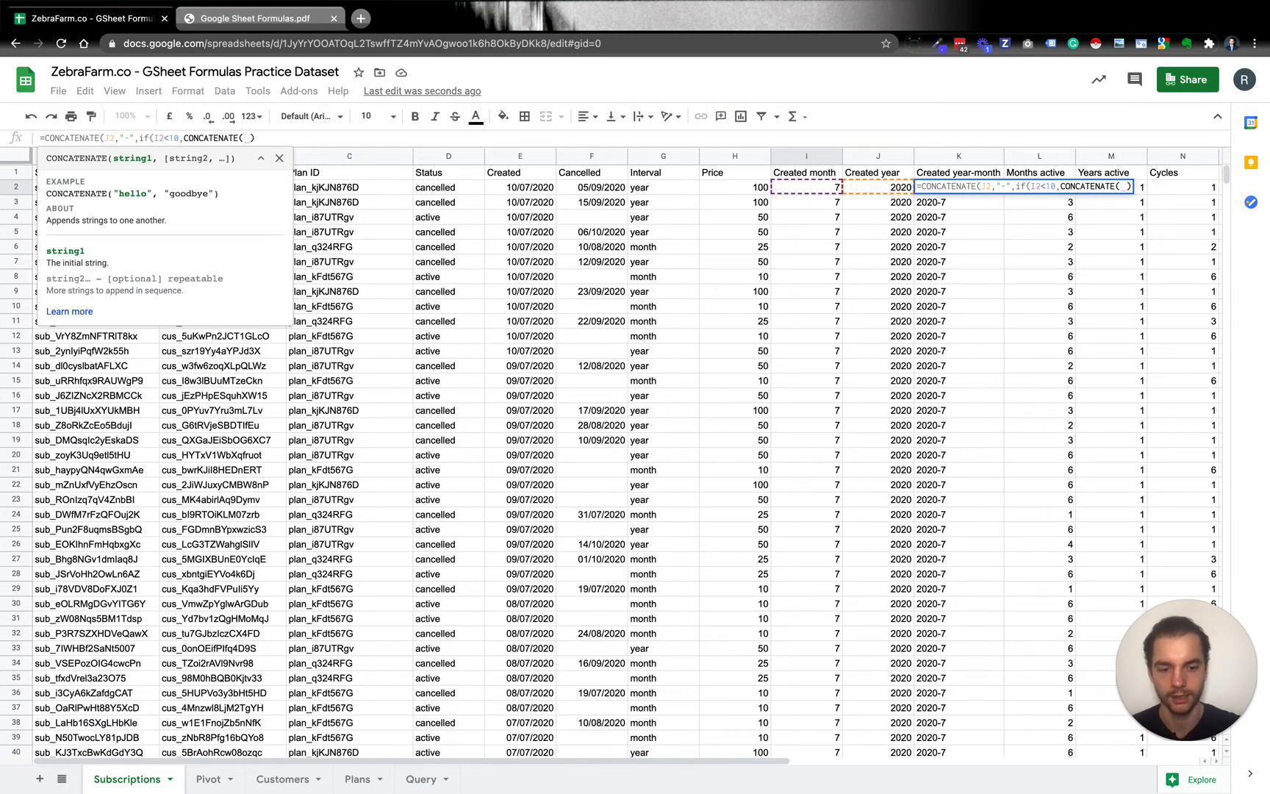
{"action": "type", "text": "\"0\""}
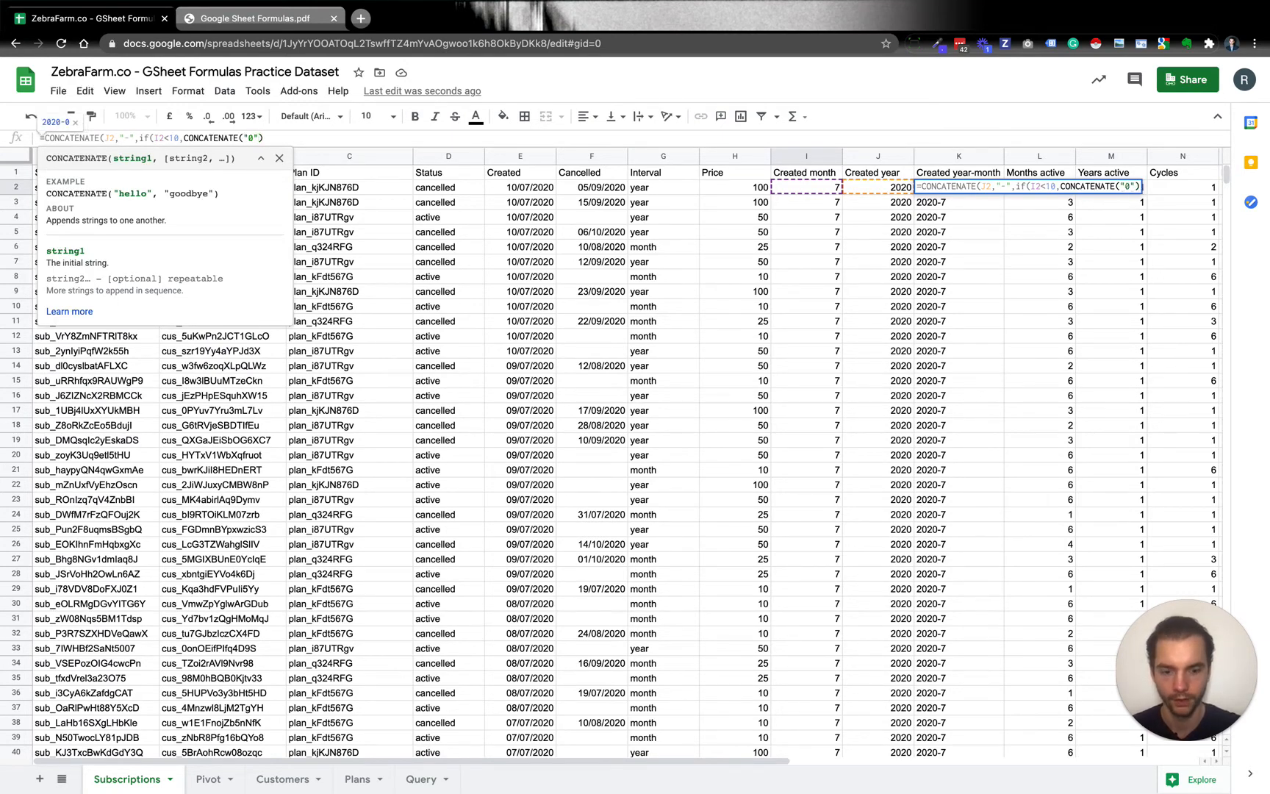
{"action": "type", "text": ","}
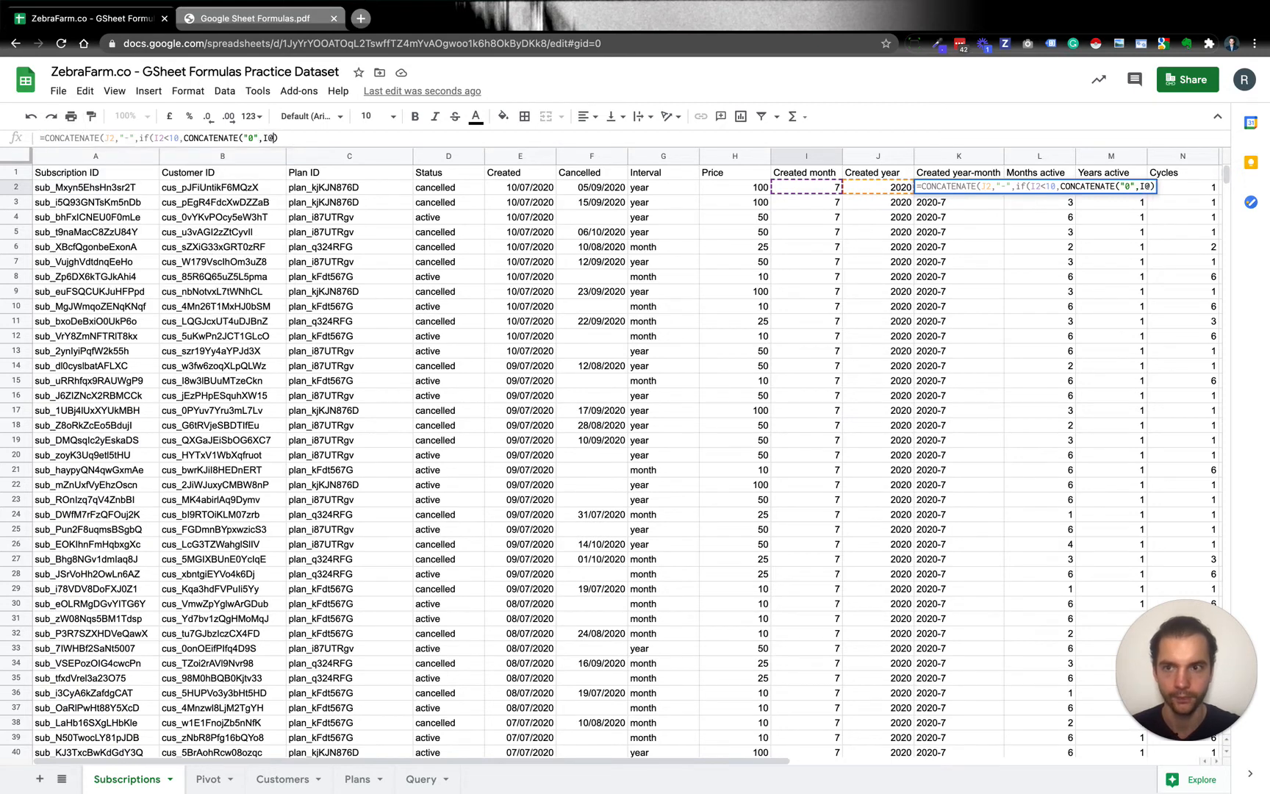
{"action": "type", "text": "I2),"}
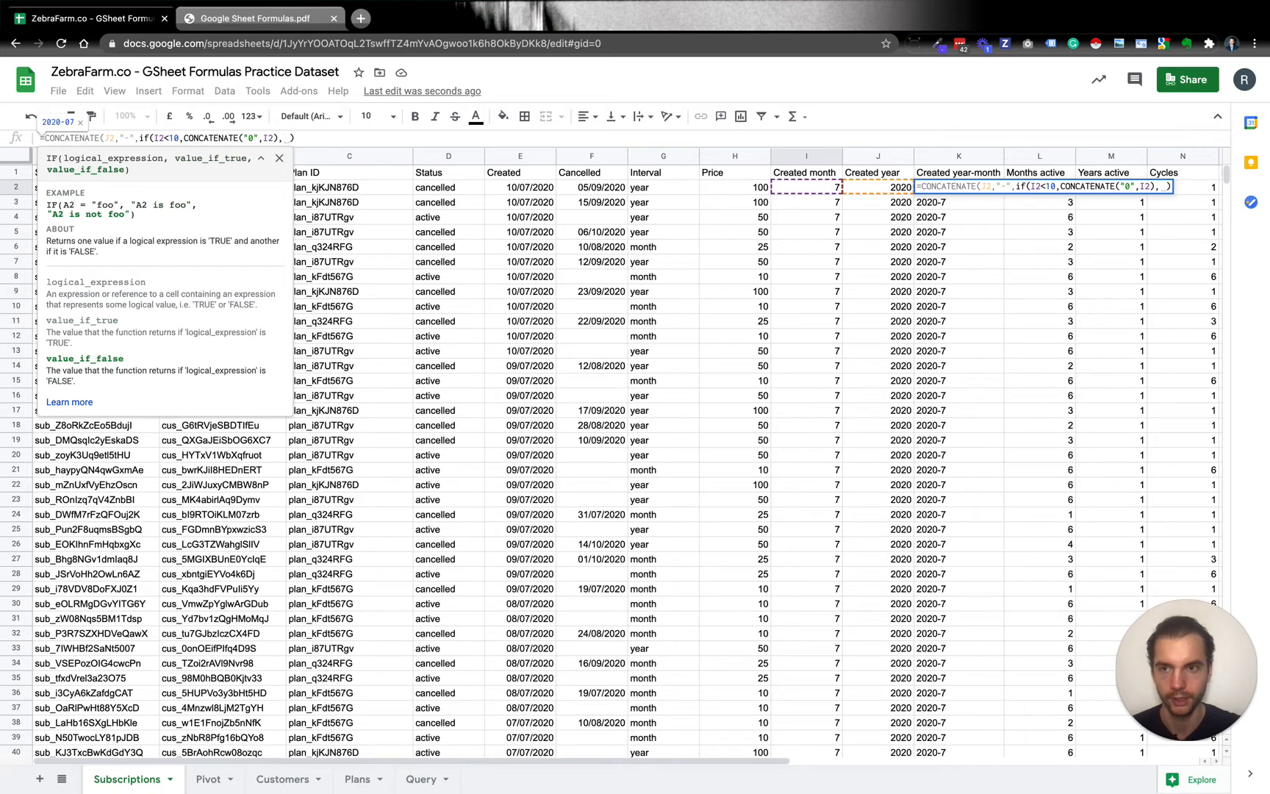
{"action": "type", "text": "I2"}
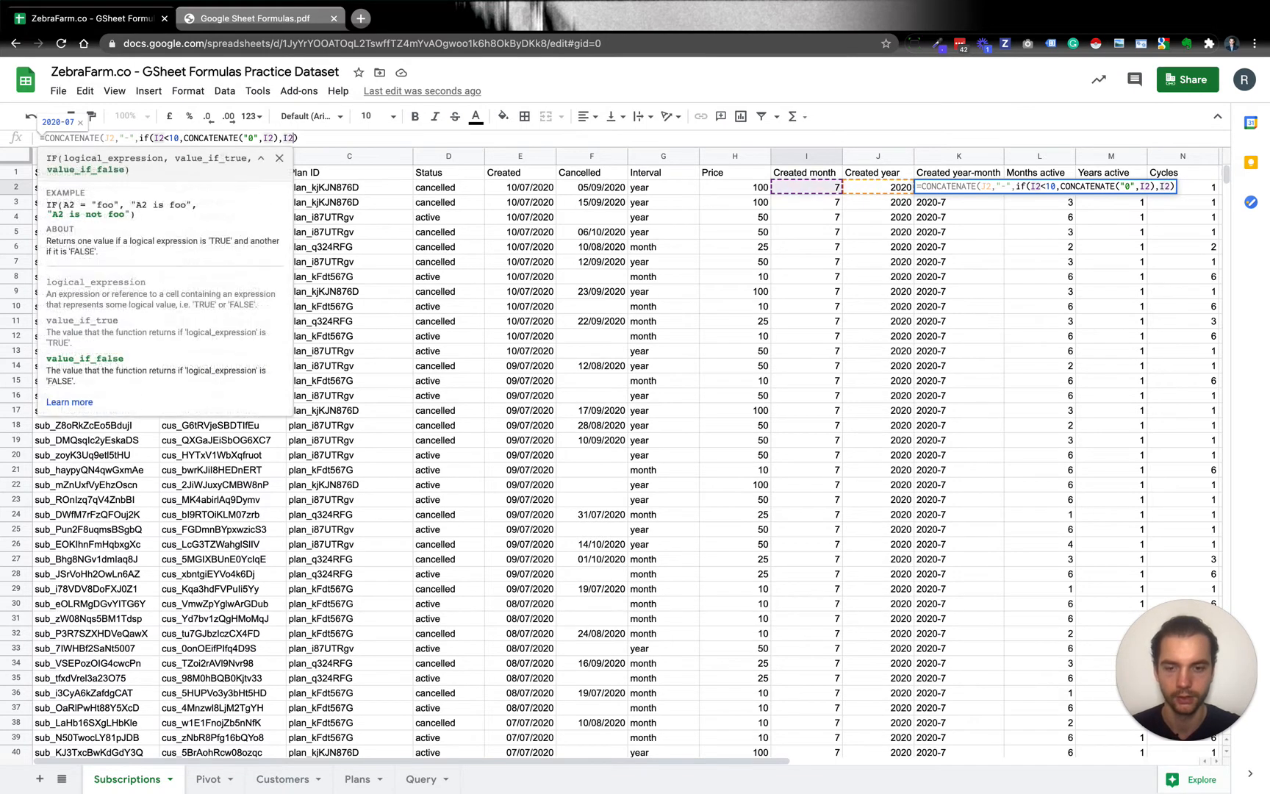
{"action": "type", "text": ")"}
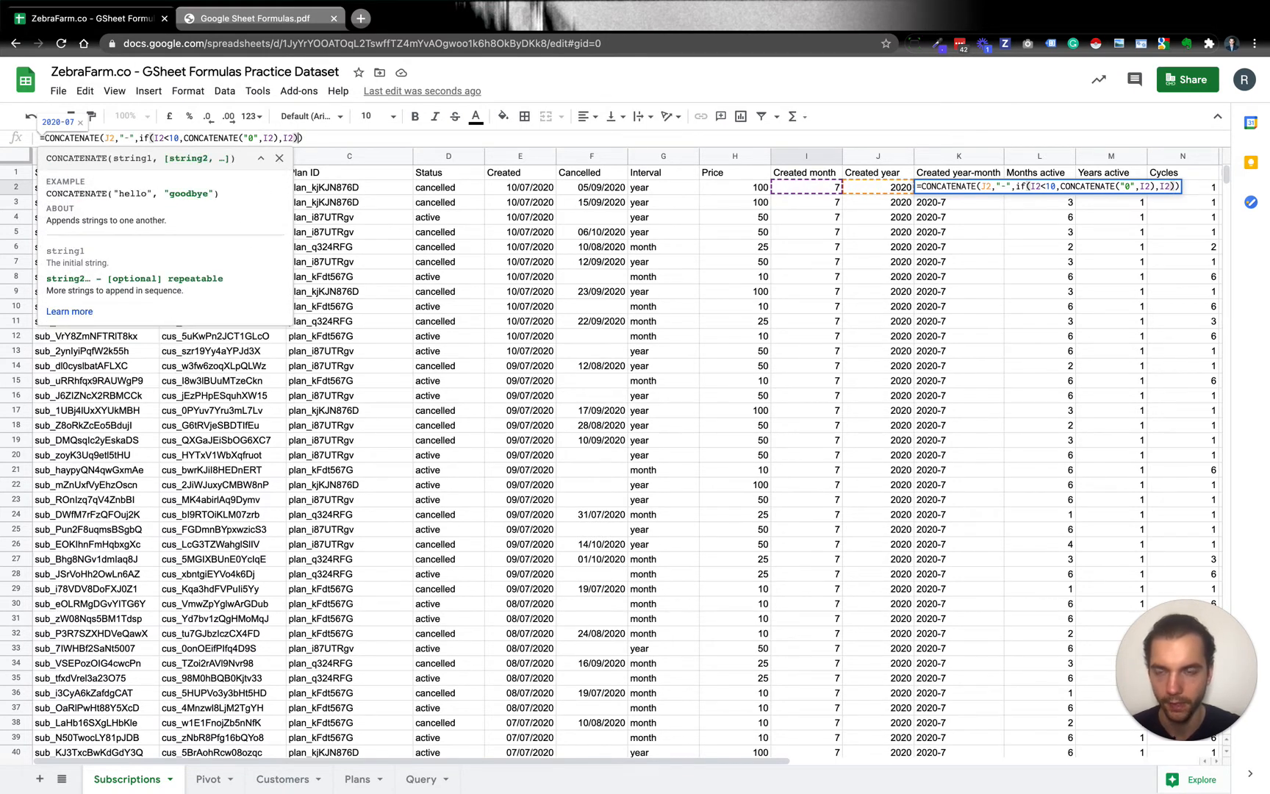
{"action": "key", "text": "Return"}
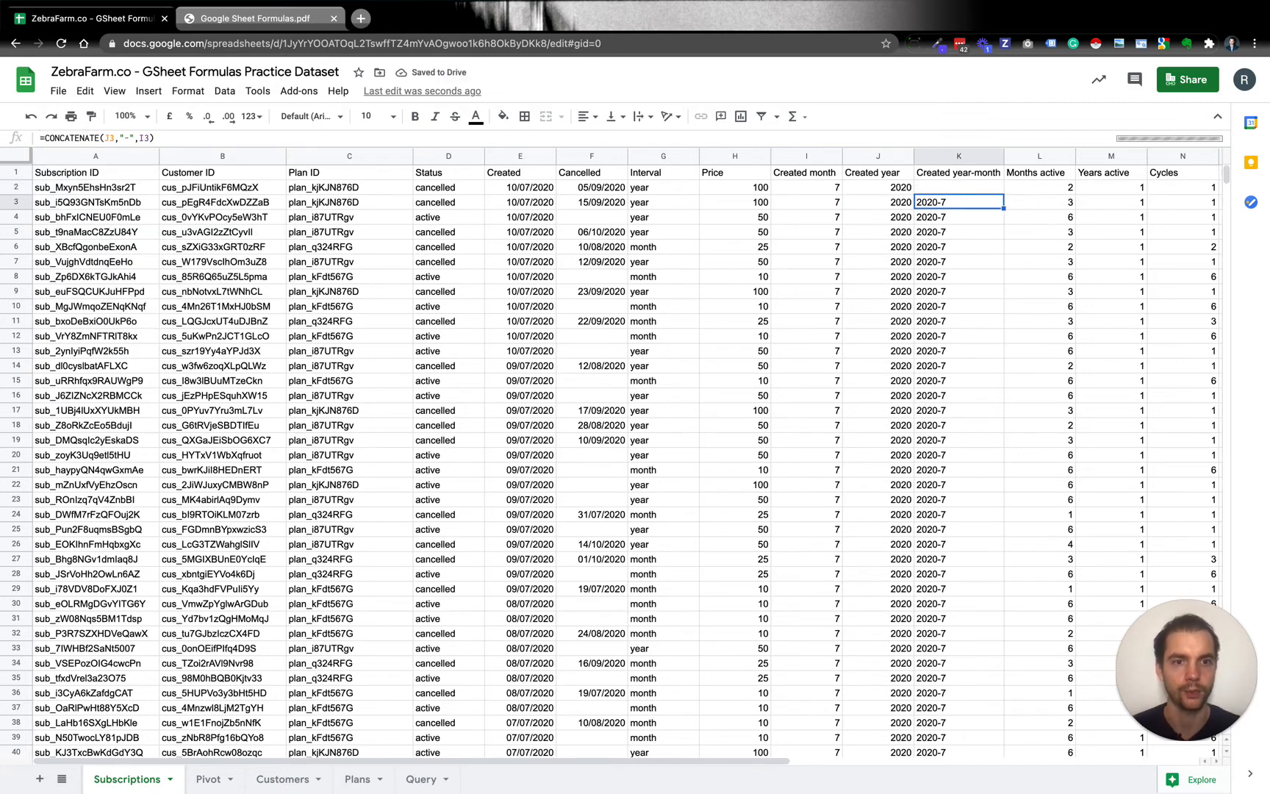
Step: Fill the K2 formula down the Created year-month column to row 10001 and check the filled rows
{"action": "key", "text": "Up"}
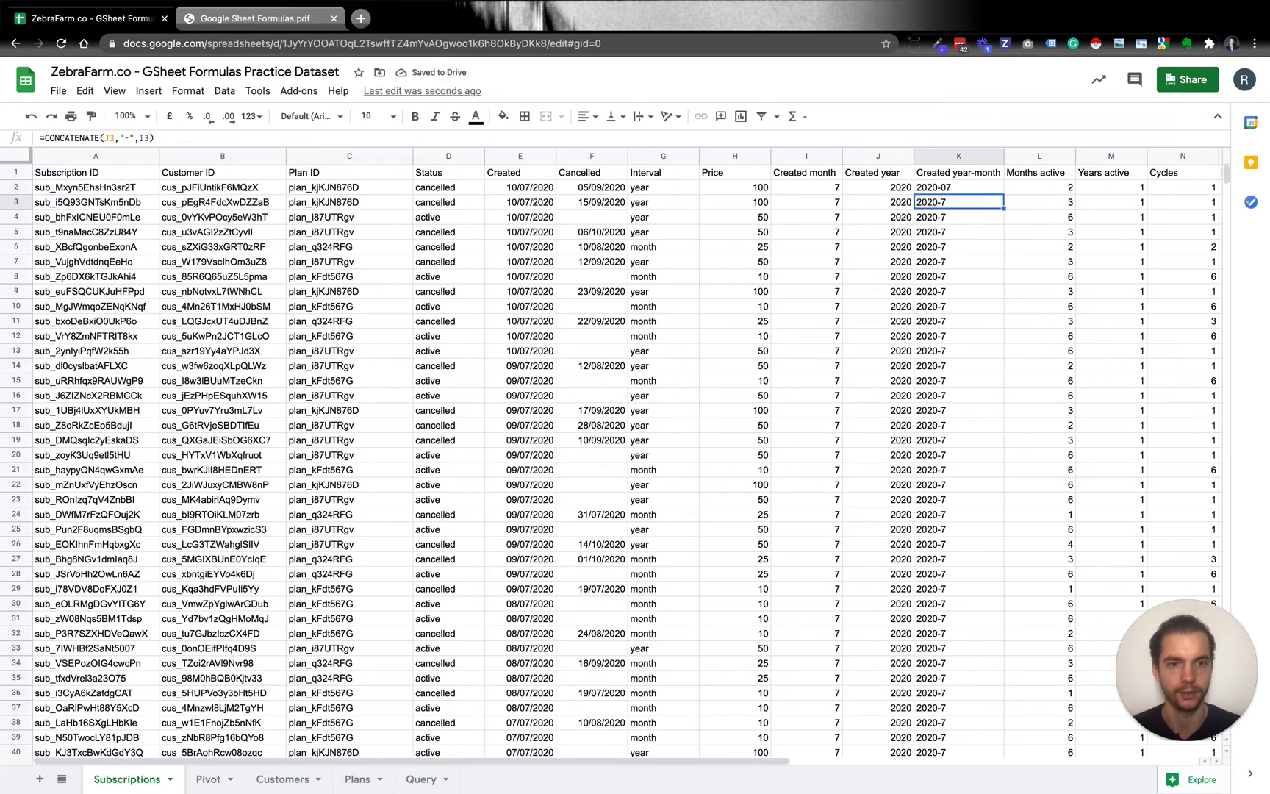
{"action": "key", "text": "ctrl+shift+Down"}
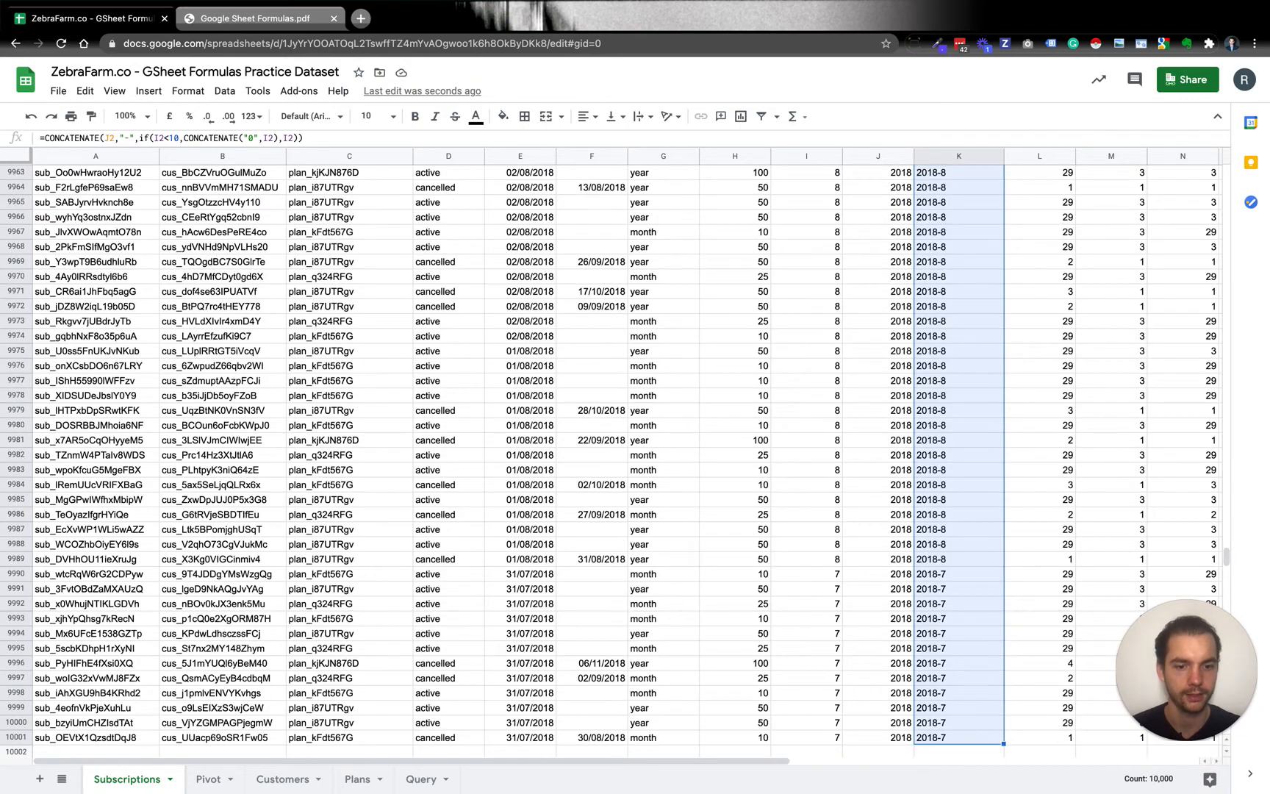
{"action": "key", "text": "Delete"}
{"action": "key", "text": "ctrl+Up"}
{"action": "key", "text": "ctrl+z"}
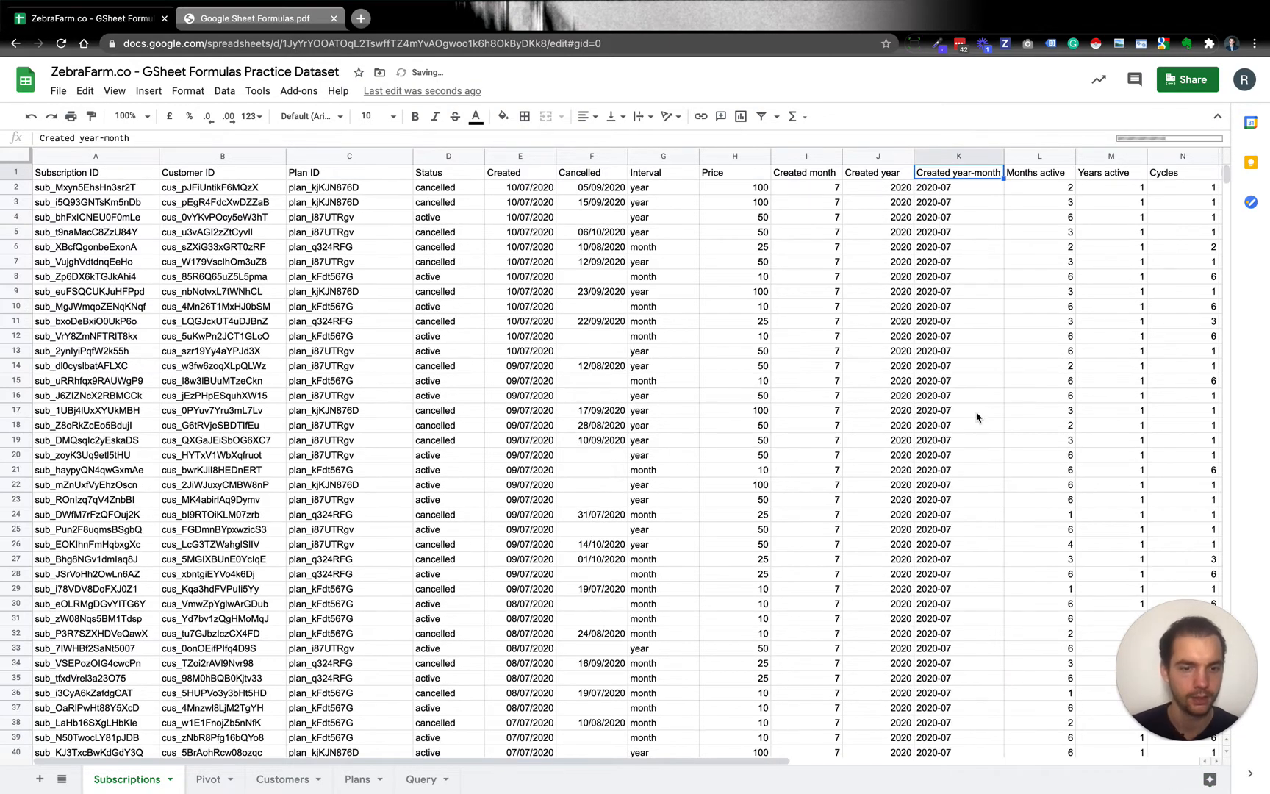
{"action": "scroll", "coordinate": [978, 417], "scroll_direction": "down", "scroll_amount": 10}
{"action": "scroll", "coordinate": [977, 417], "scroll_direction": "down", "scroll_amount": 20}
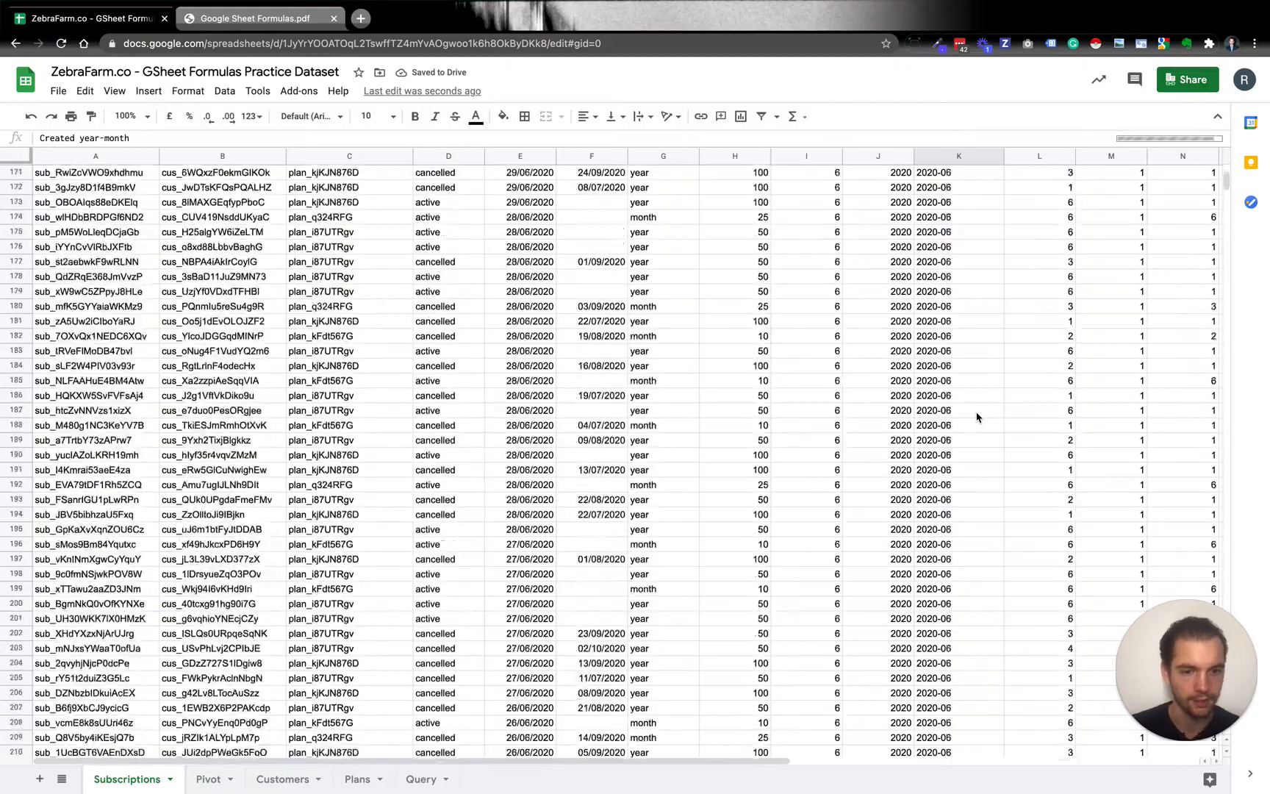
{"action": "scroll", "coordinate": [977, 417], "scroll_direction": "down", "scroll_amount": 20}
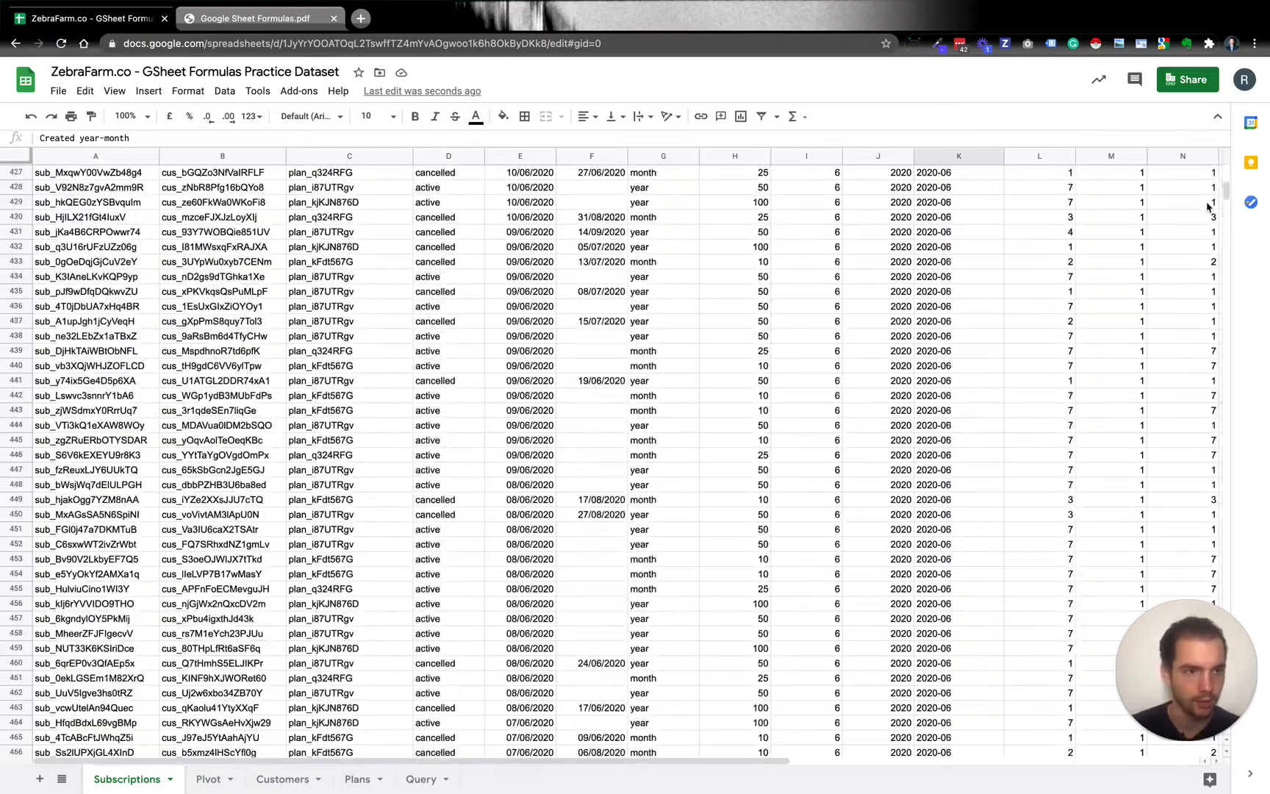
{"action": "left_click_drag", "start_coordinate": [1226, 212], "coordinate": [1206, 158]}
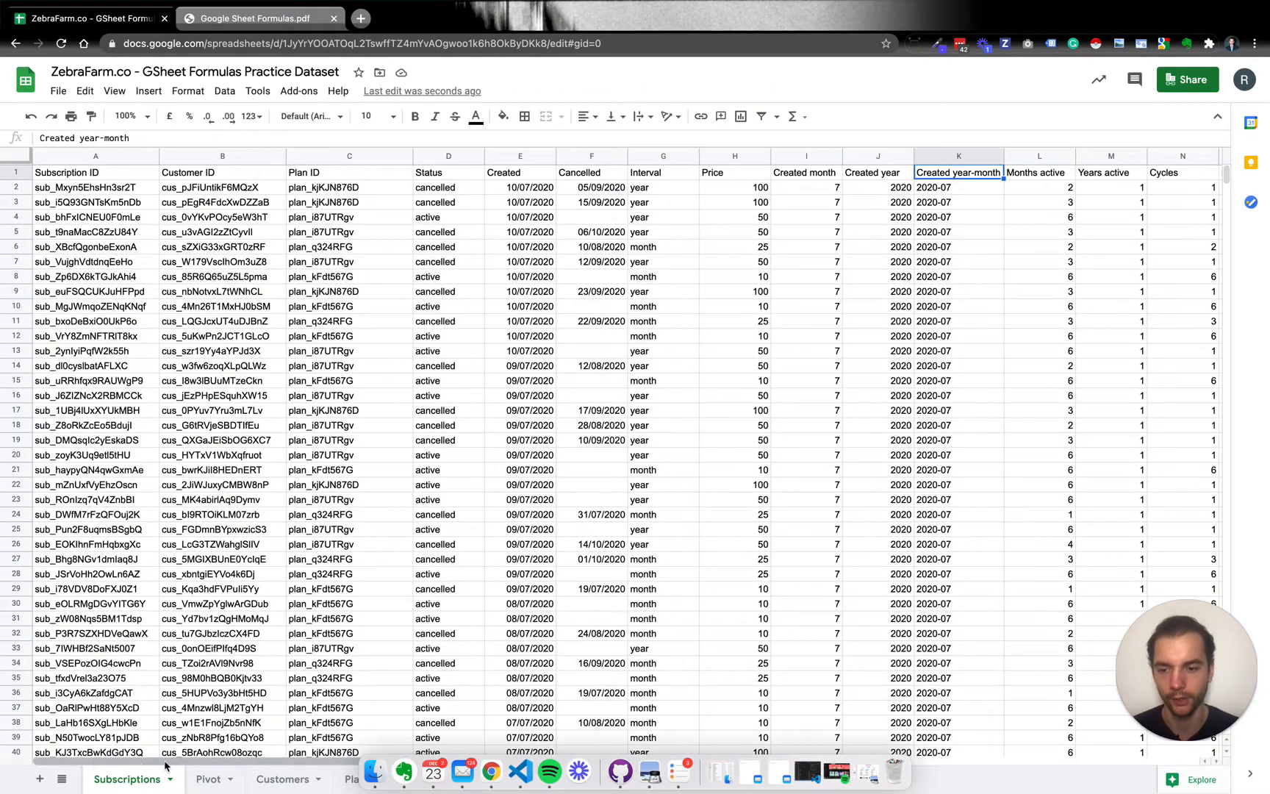
Step: Examine the sort order of the Created year-month labels in the pivot table on the Pivot sheet
{"action": "left_click", "coordinate": [203, 781]}
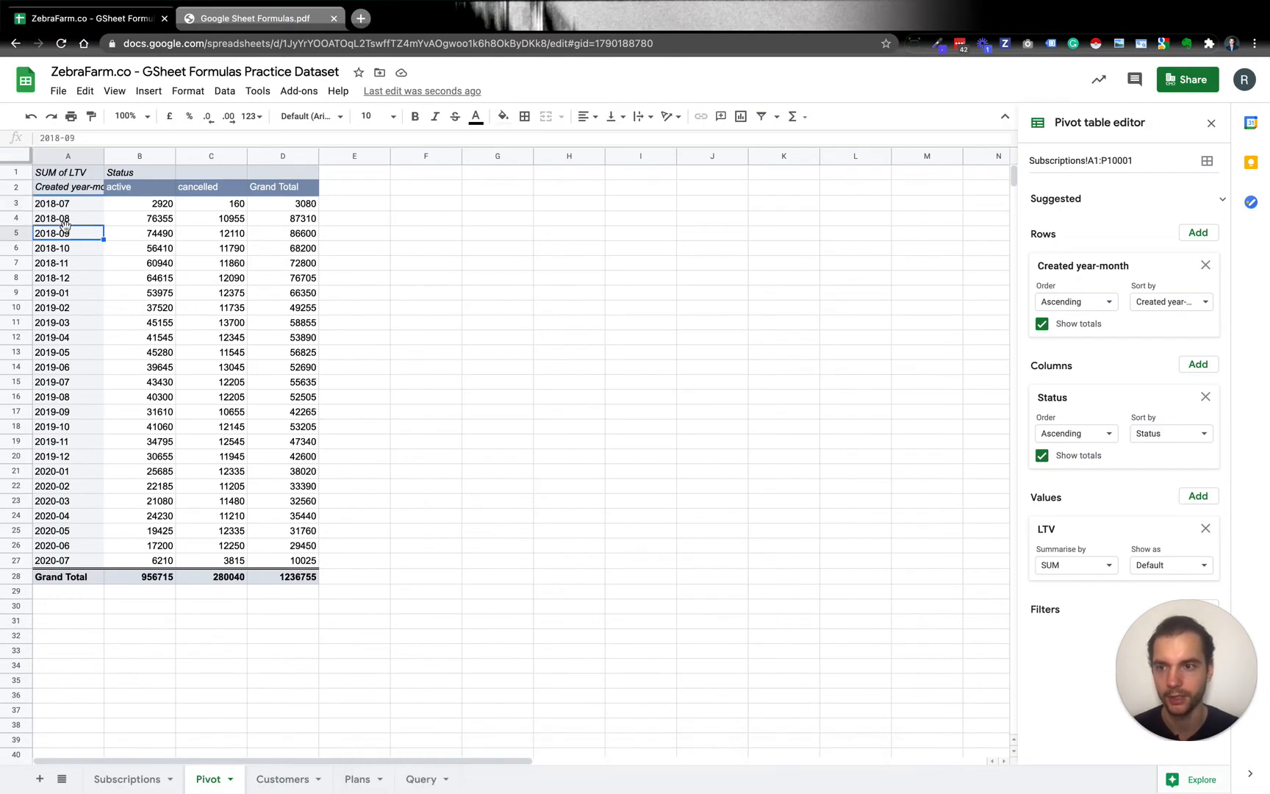
{"action": "key", "text": "Down"}
{"action": "key", "text": "Down"}
{"action": "key", "text": "Down"}
{"action": "key", "text": "Down"}
{"action": "key", "text": "Down"}
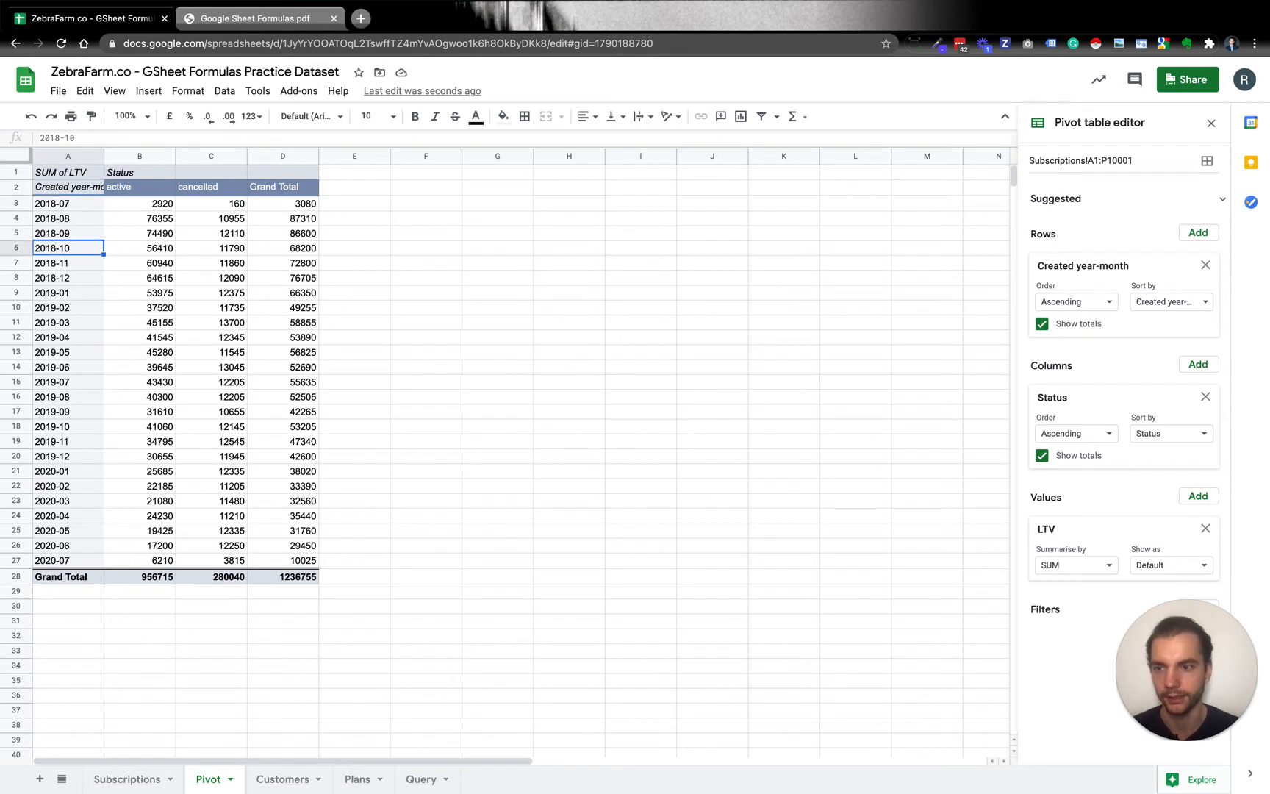
{"action": "key", "text": "Down"}
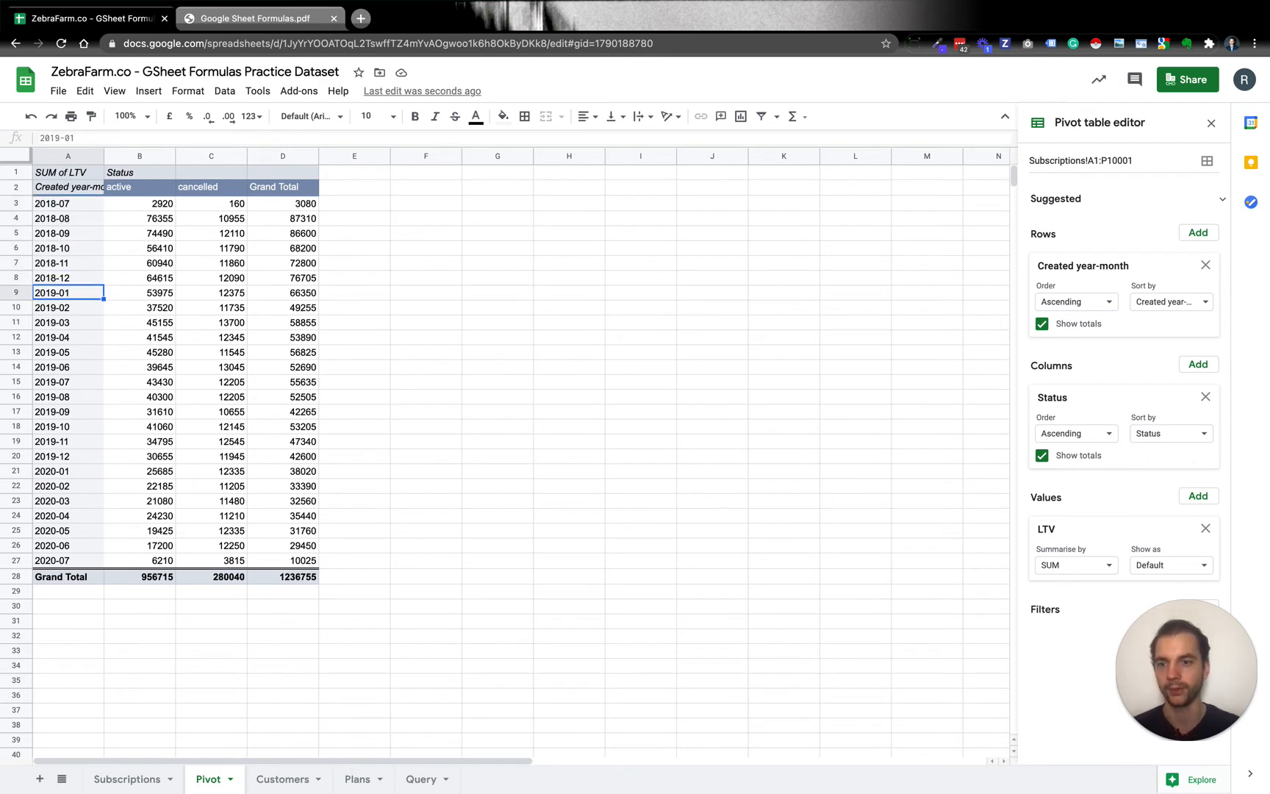
{"action": "left_click", "coordinate": [446, 323]}
{"action": "left_click", "coordinate": [147, 252]}
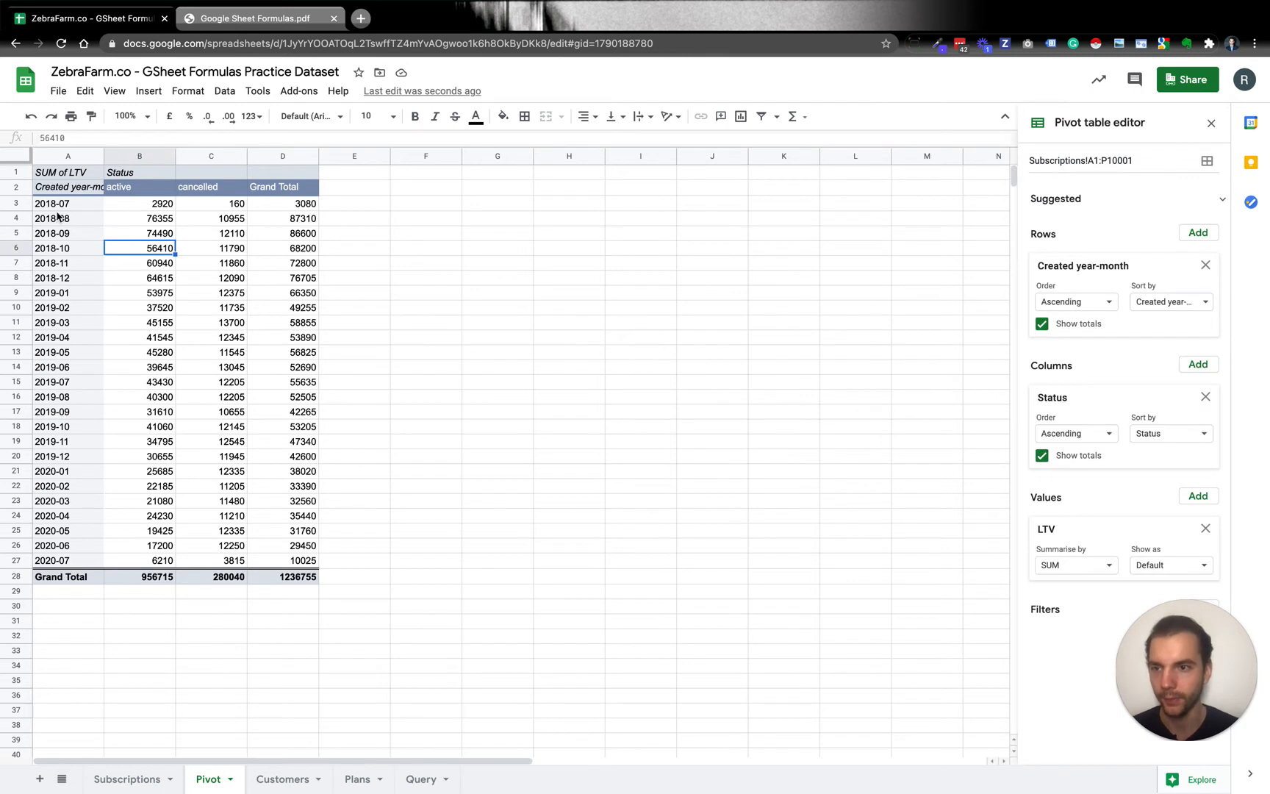
Step: Insert a line chart of the active and cancelled LTV per month from A2:C27, excluding both grand totals
{"action": "left_click_drag", "start_coordinate": [86, 214], "coordinate": [88, 204]}
{"action": "left_click", "coordinate": [71, 191]}
{"action": "key", "text": "shift+Right"}
{"action": "key", "text": "shift+Right"}
{"action": "key", "text": "shift+Right"}
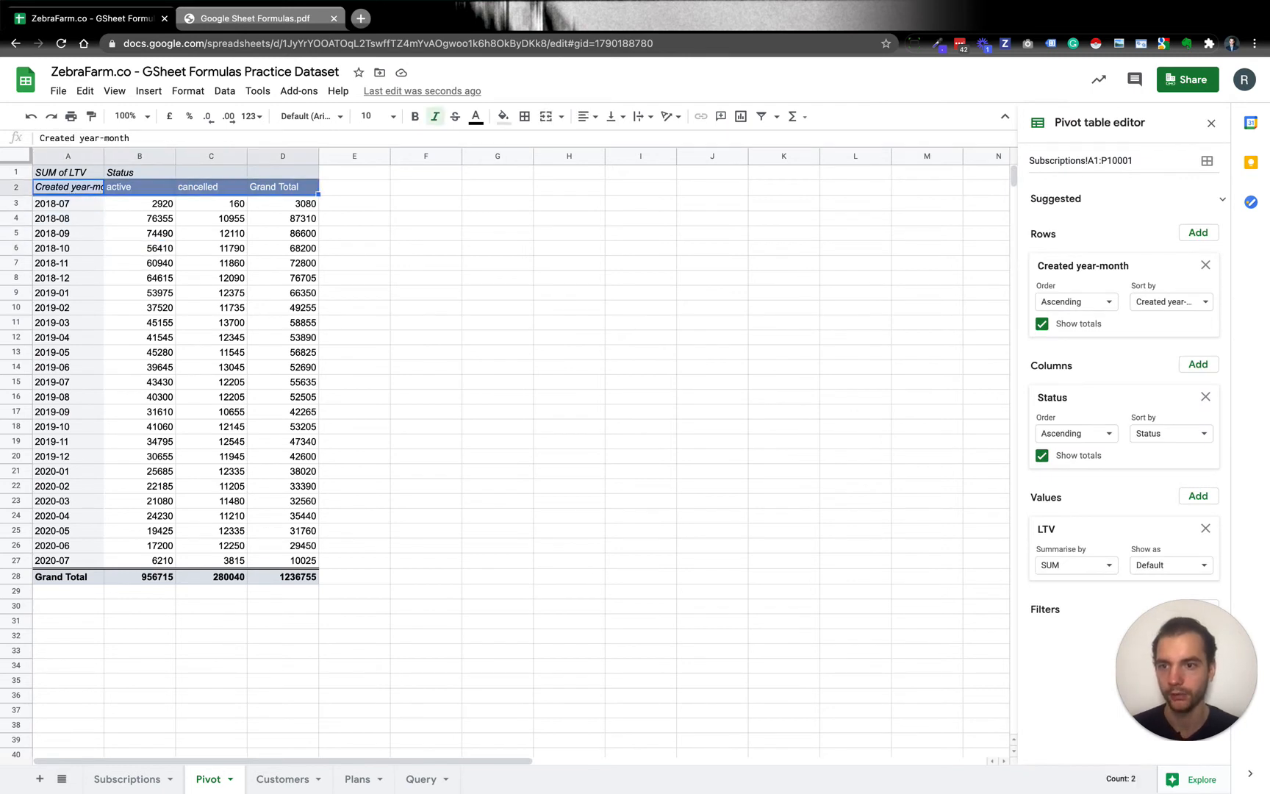
{"action": "key", "text": "ctrl+shift+Down"}
{"action": "key", "text": "shift+Left"}
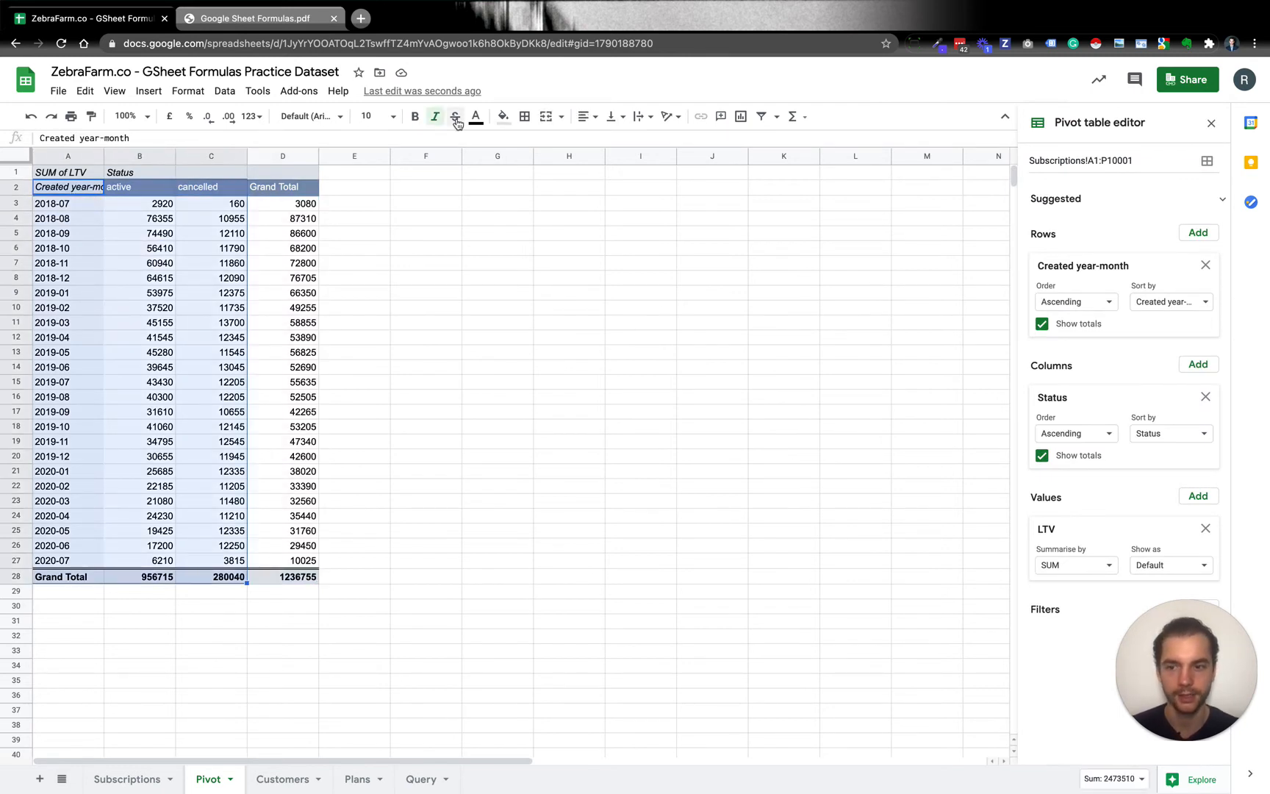
{"action": "key", "text": "shift+Up"}
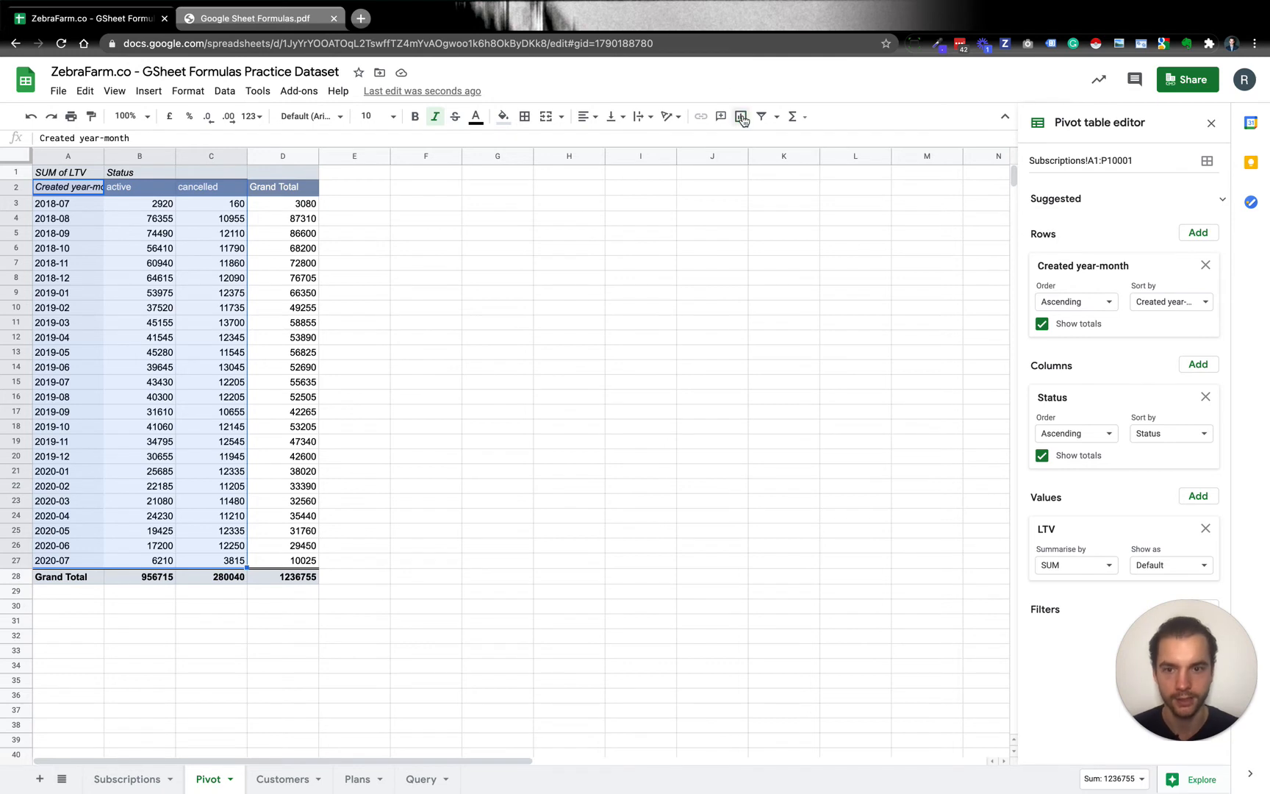
{"action": "left_click", "coordinate": [741, 117]}
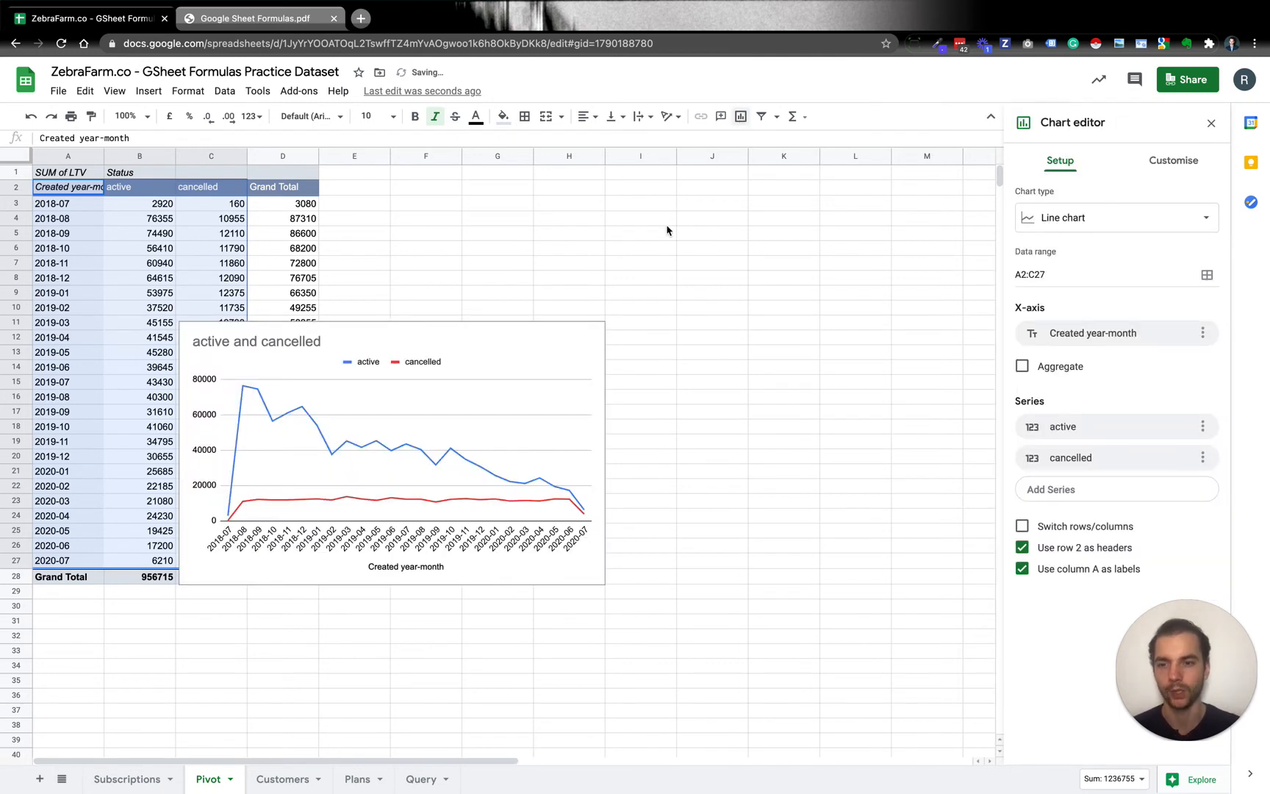
Step: Widen the active and cancelled chart slightly and place it beside the pivot table, over about columns E to K
{"action": "left_click_drag", "start_coordinate": [601, 451], "coordinate": [868, 454]}
{"action": "left_click_drag", "start_coordinate": [689, 336], "coordinate": [714, 259]}
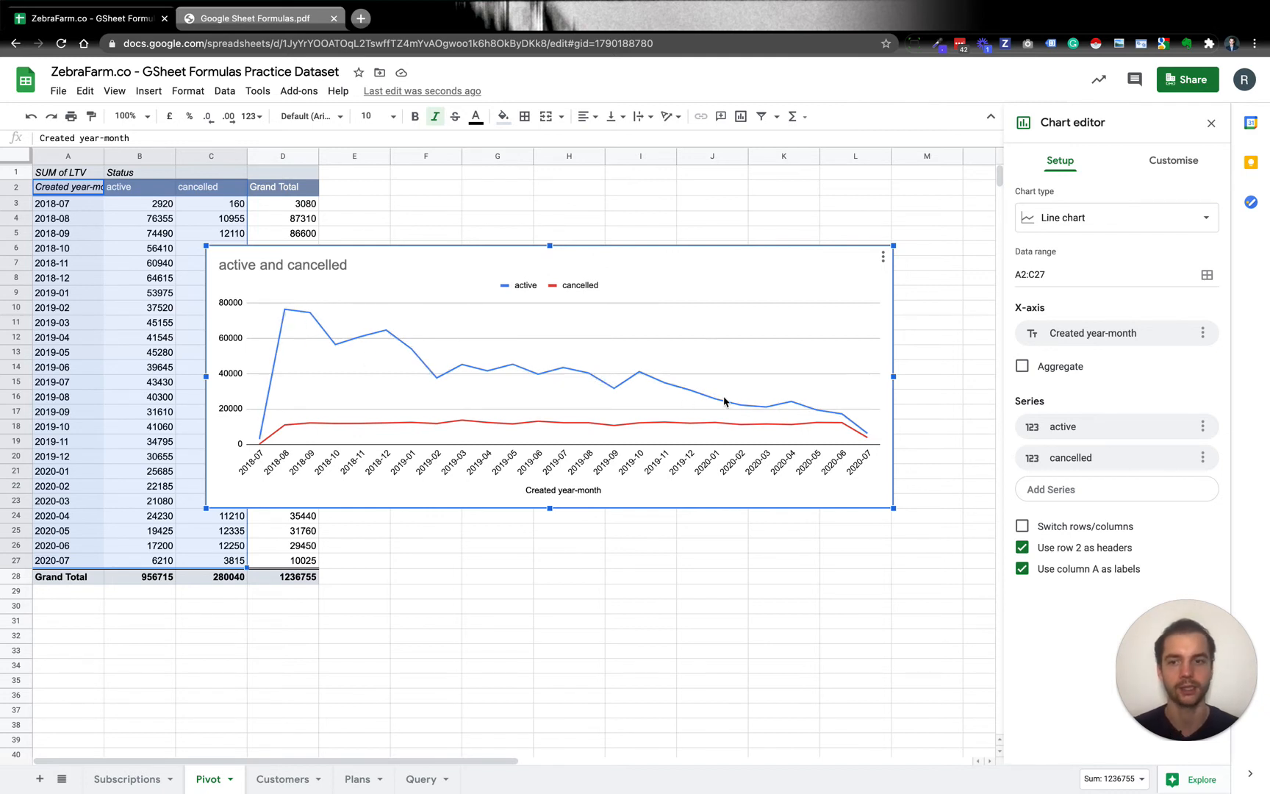
{"action": "left_click_drag", "start_coordinate": [893, 377], "coordinate": [683, 376]}
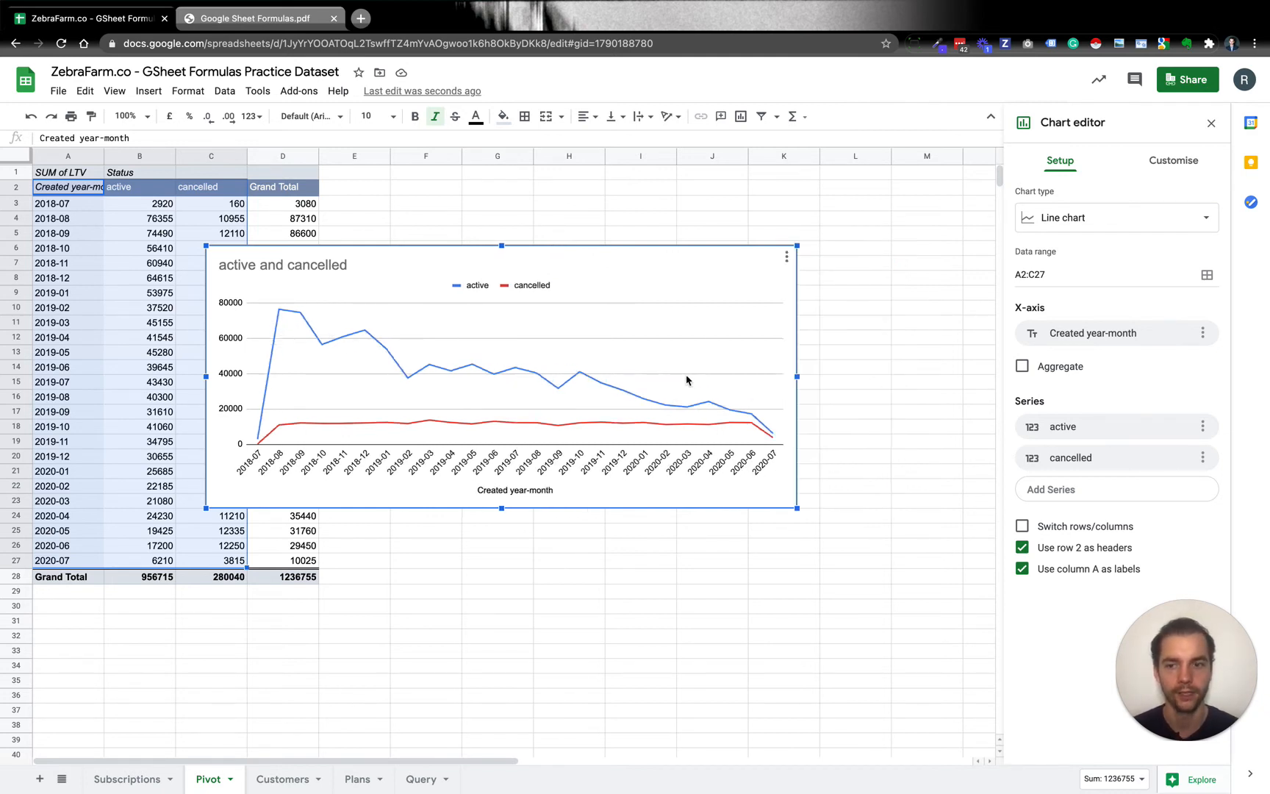
{"action": "left_click_drag", "start_coordinate": [600, 279], "coordinate": [716, 210]}
{"action": "left_click", "coordinate": [637, 538]}
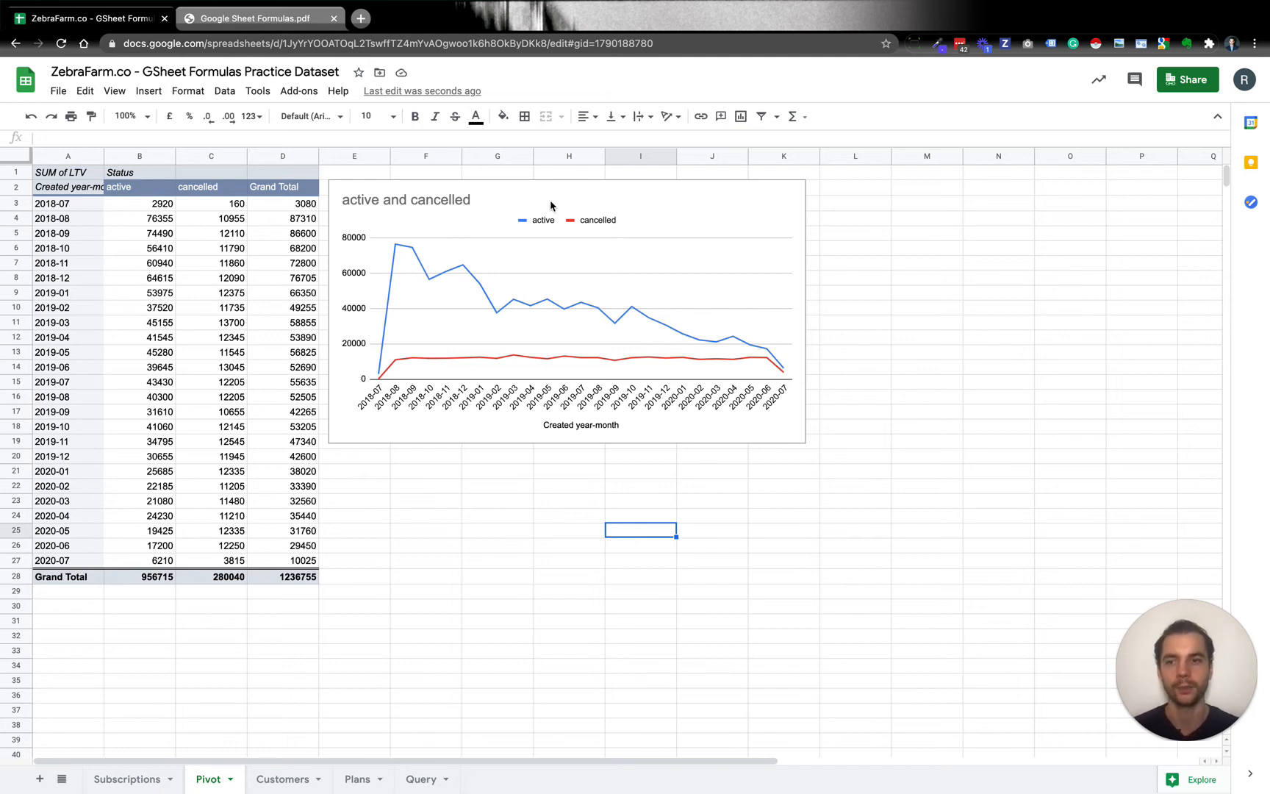
Step: Replace Status with Plan ID as the column field of the pivot table
{"action": "left_click", "coordinate": [166, 264]}
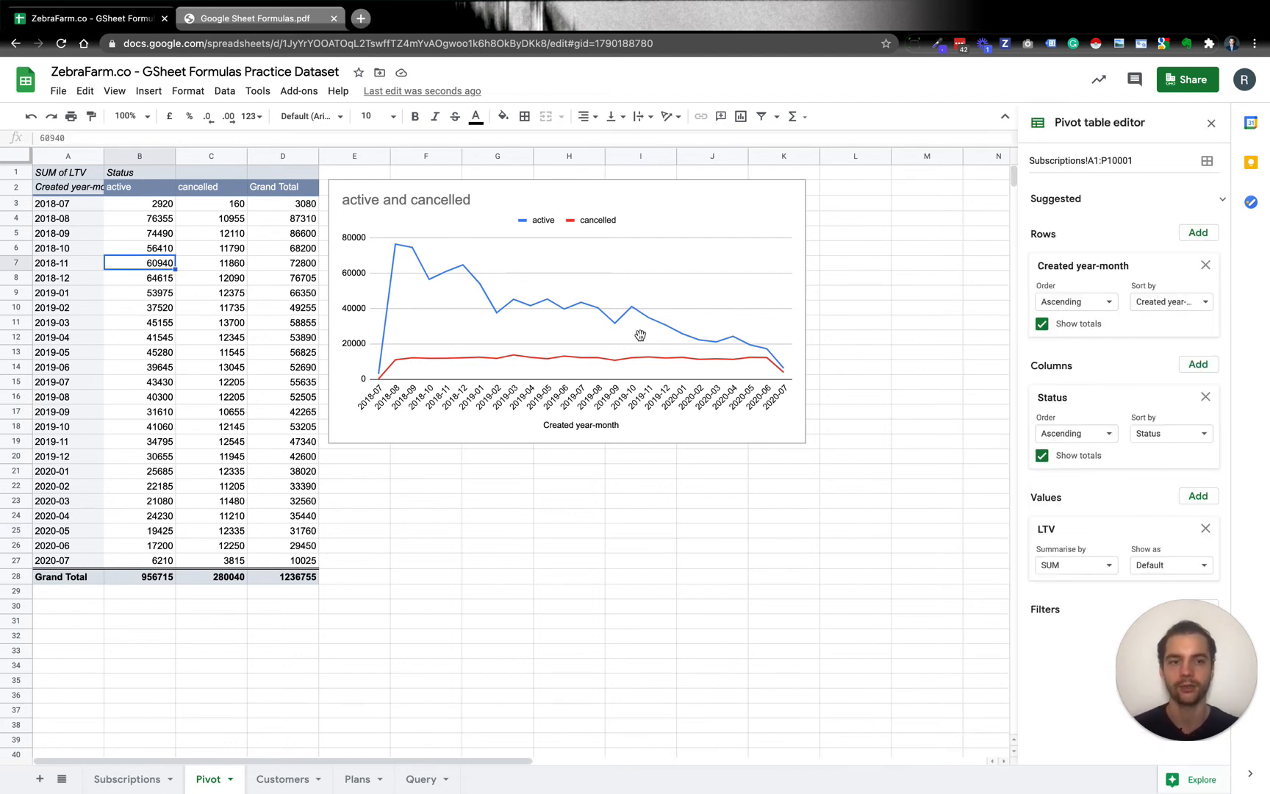
{"action": "left_click", "coordinate": [1201, 367]}
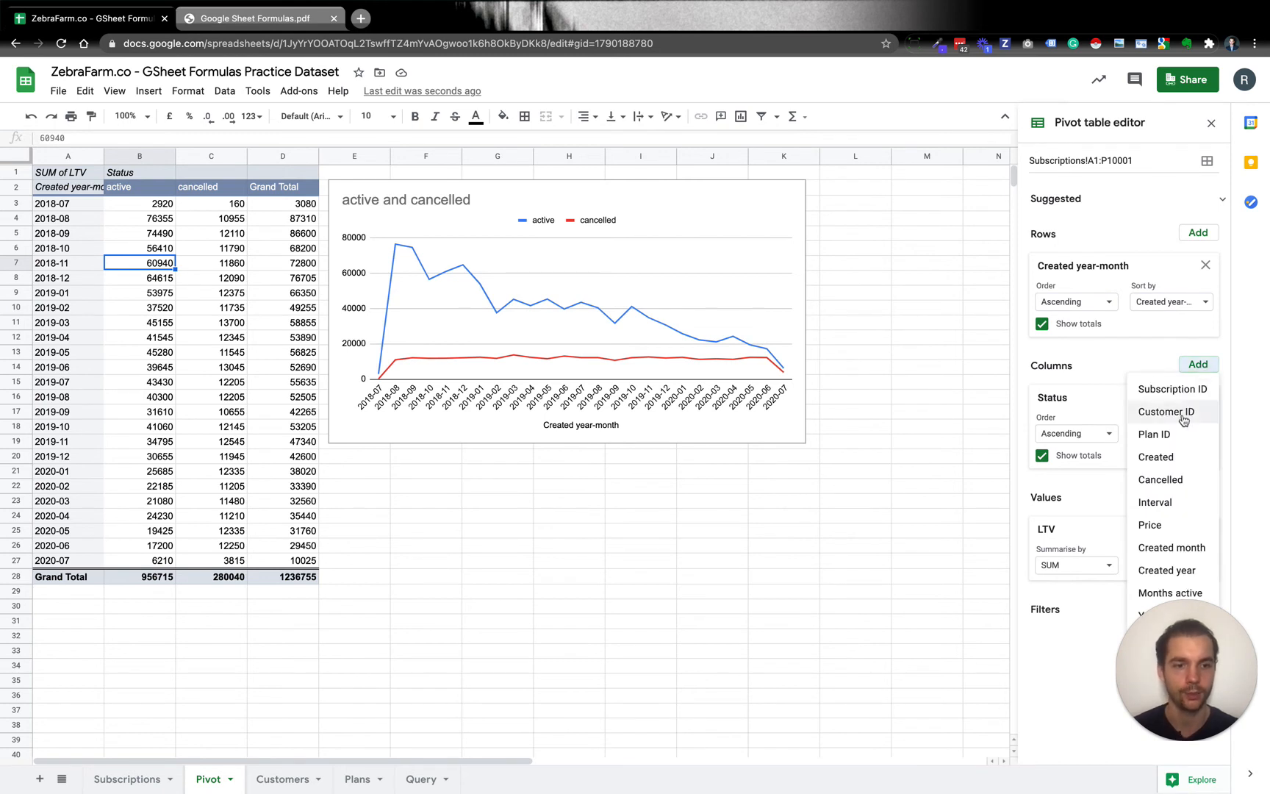
{"action": "left_click", "coordinate": [1177, 436]}
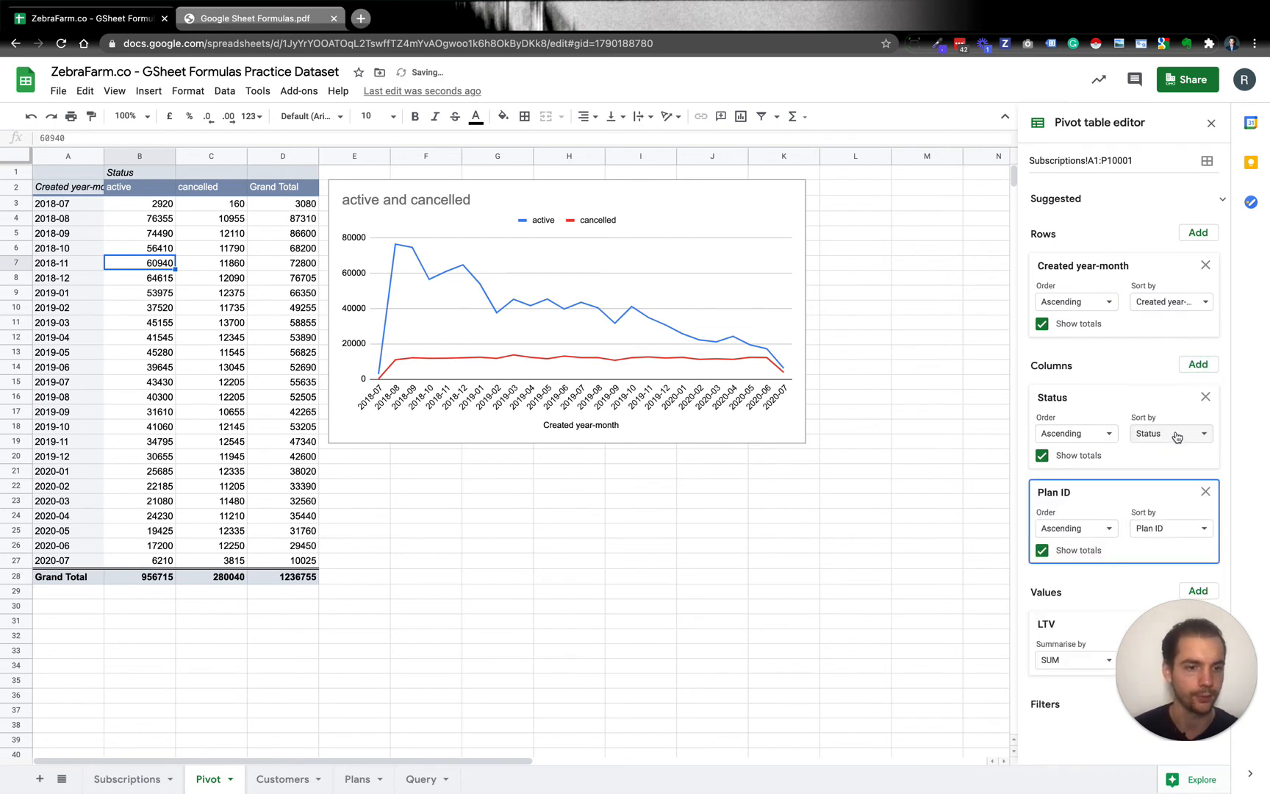
{"action": "left_click", "coordinate": [1205, 396]}
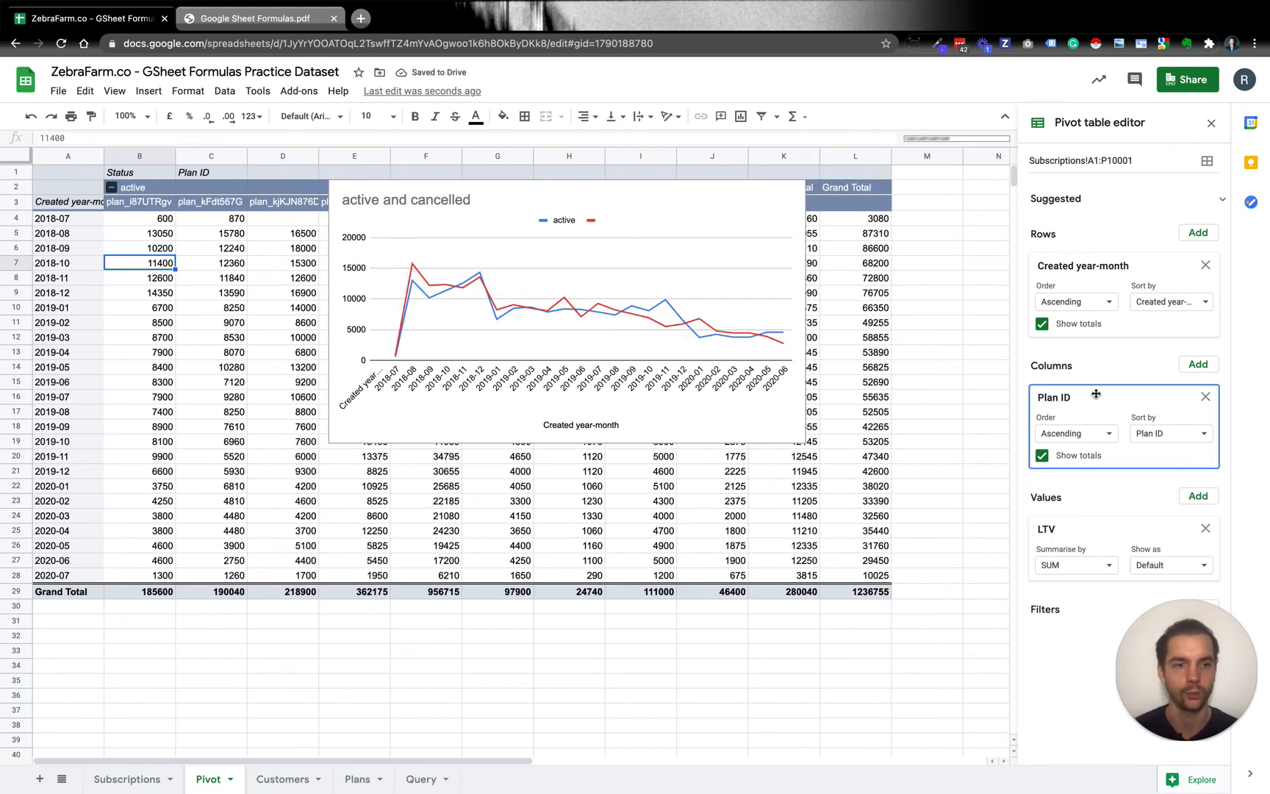
Step: Delete the active and cancelled line chart from the Pivot sheet
{"action": "left_click", "coordinate": [638, 234]}
{"action": "key", "text": "Delete"}
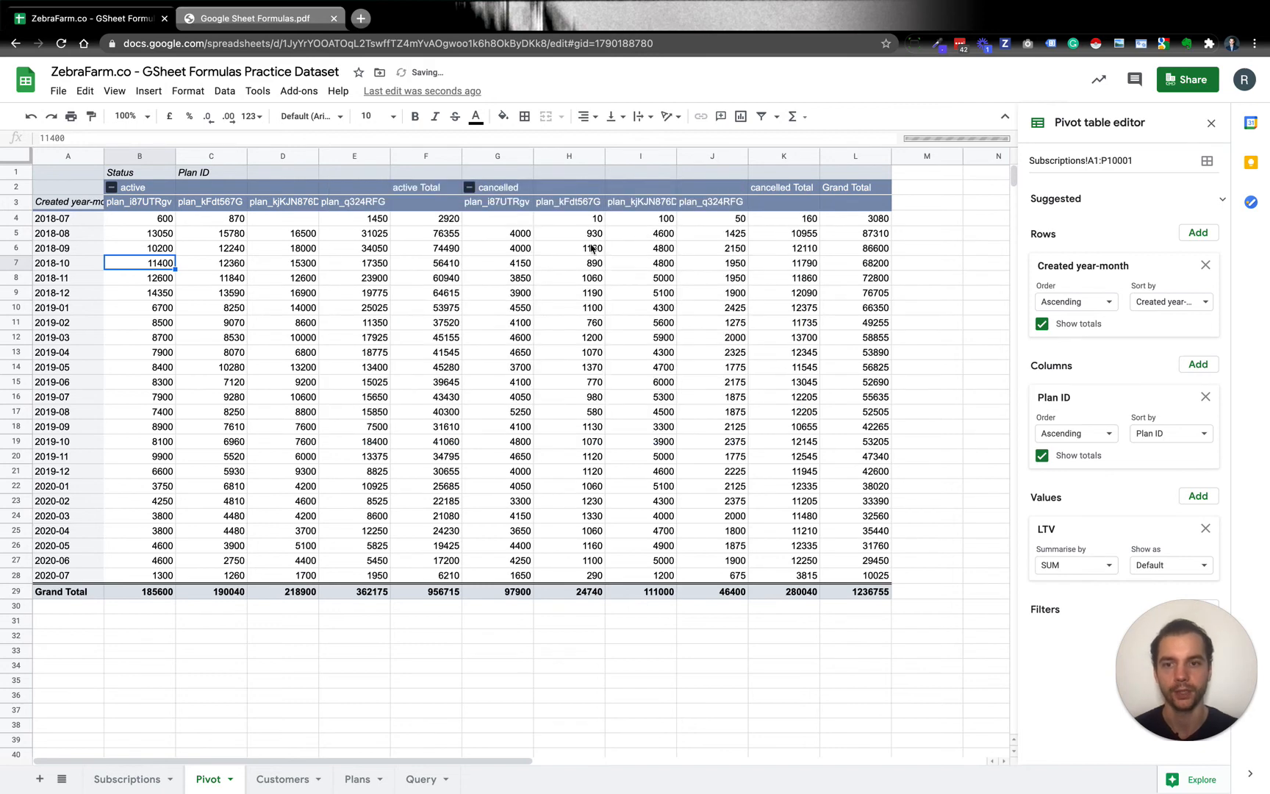
{"action": "left_click", "coordinate": [196, 699]}
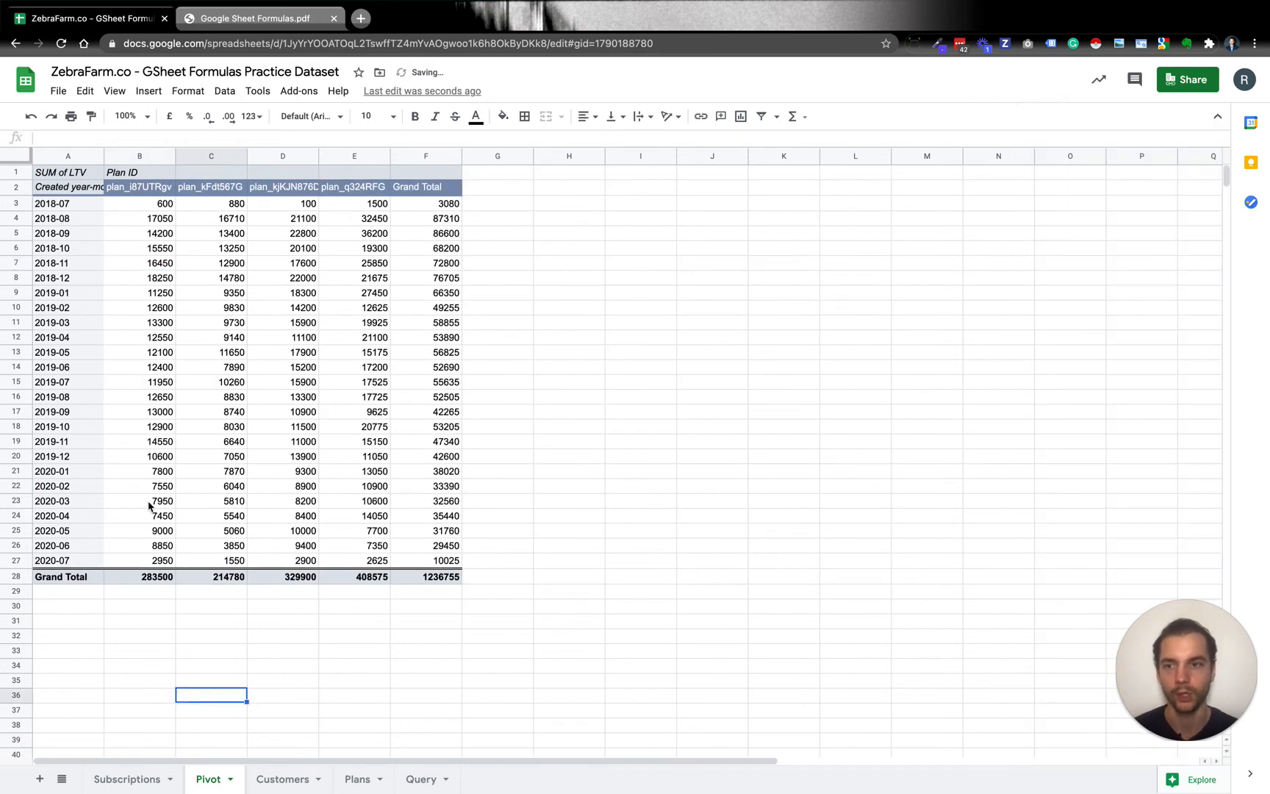
Step: Insert a line chart of the monthly LTV per plan from A2:E27, excluding both grand totals
{"action": "left_click", "coordinate": [73, 191]}
{"action": "key", "text": "shift+super+Right"}
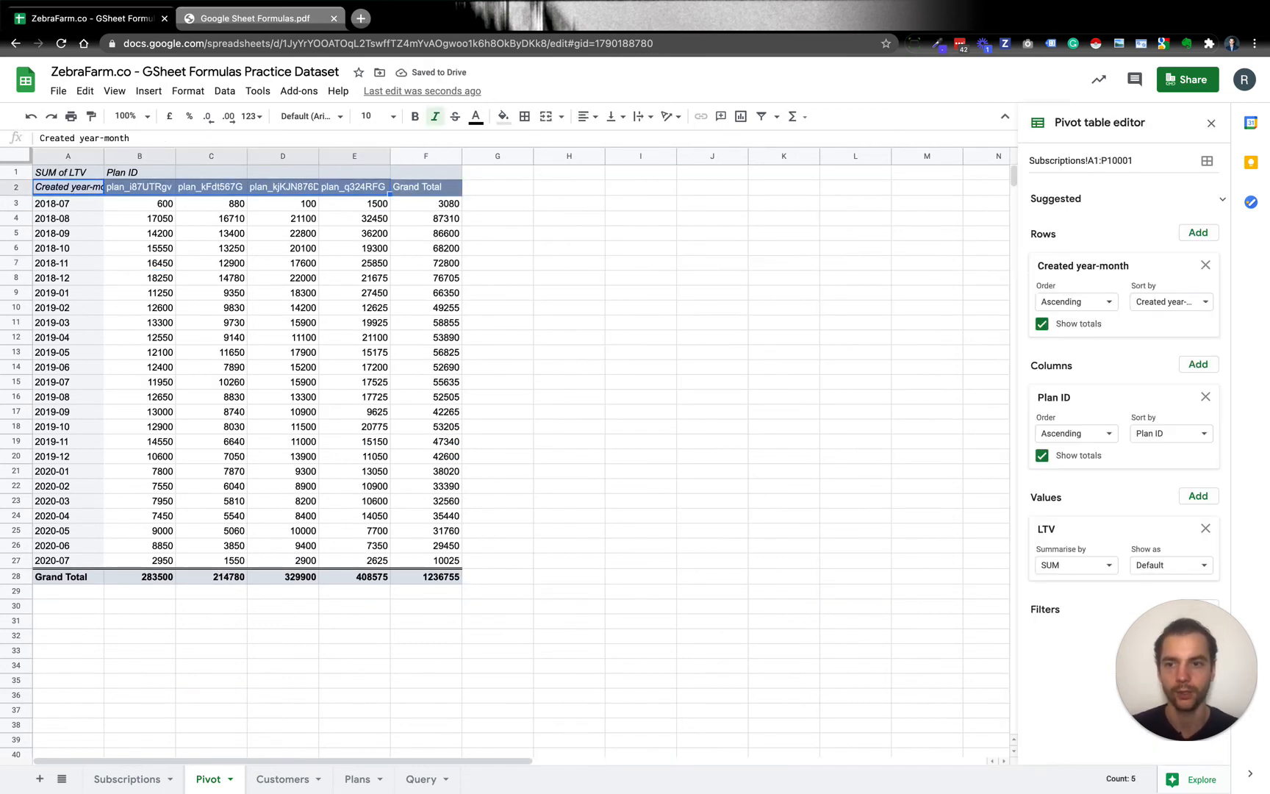
{"action": "key", "text": "shift+super+Down"}
{"action": "key", "text": "shift+Up"}
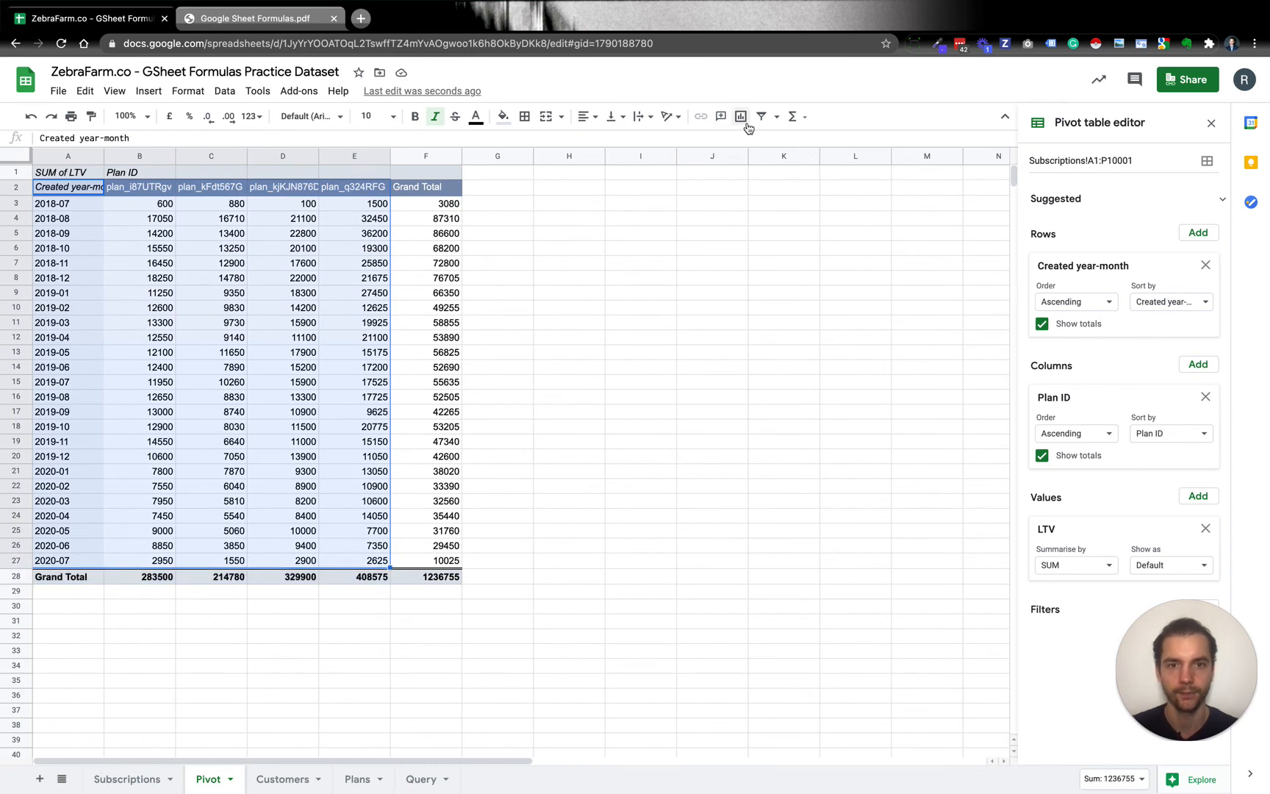
{"action": "left_click", "coordinate": [741, 116]}
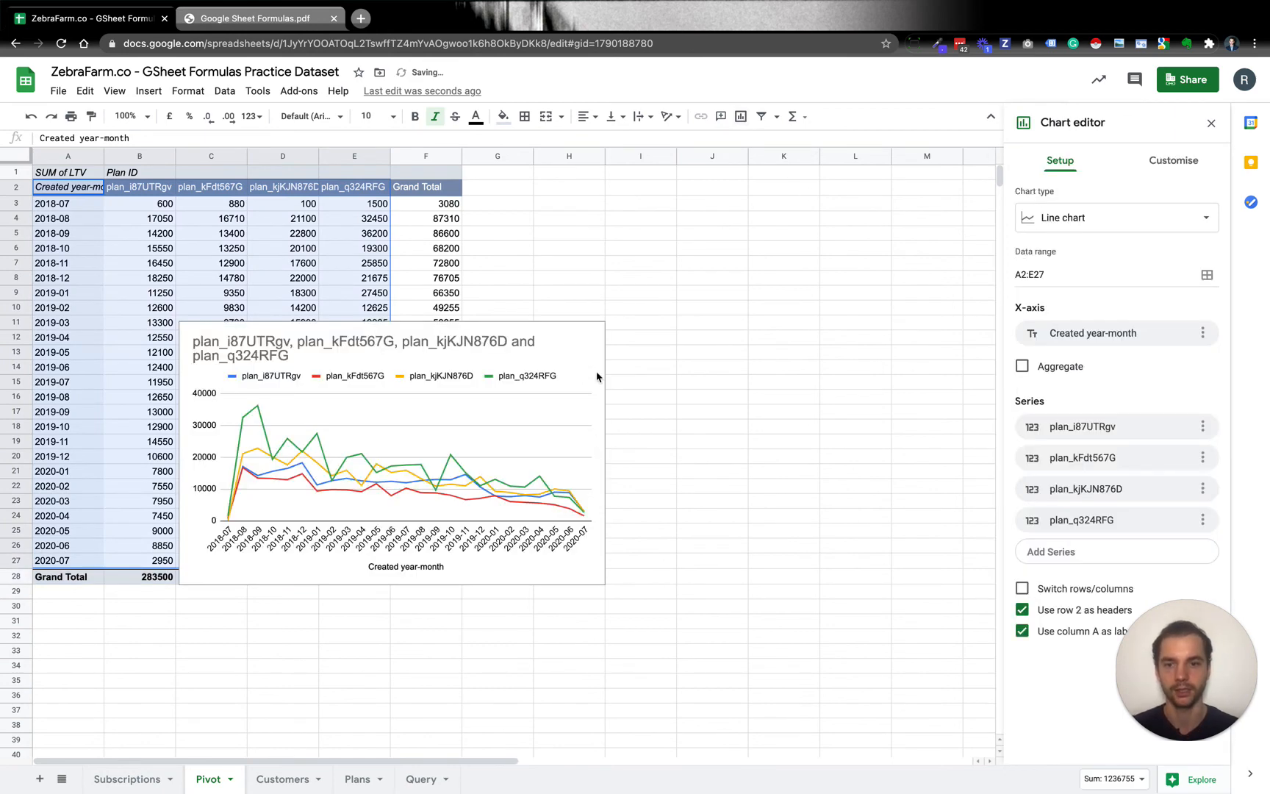
Step: Enlarge the plan LTV chart and place it beside the pivot table, over about columns G to O and rows 2 to 22
{"action": "left_click_drag", "start_coordinate": [605, 452], "coordinate": [919, 470]}
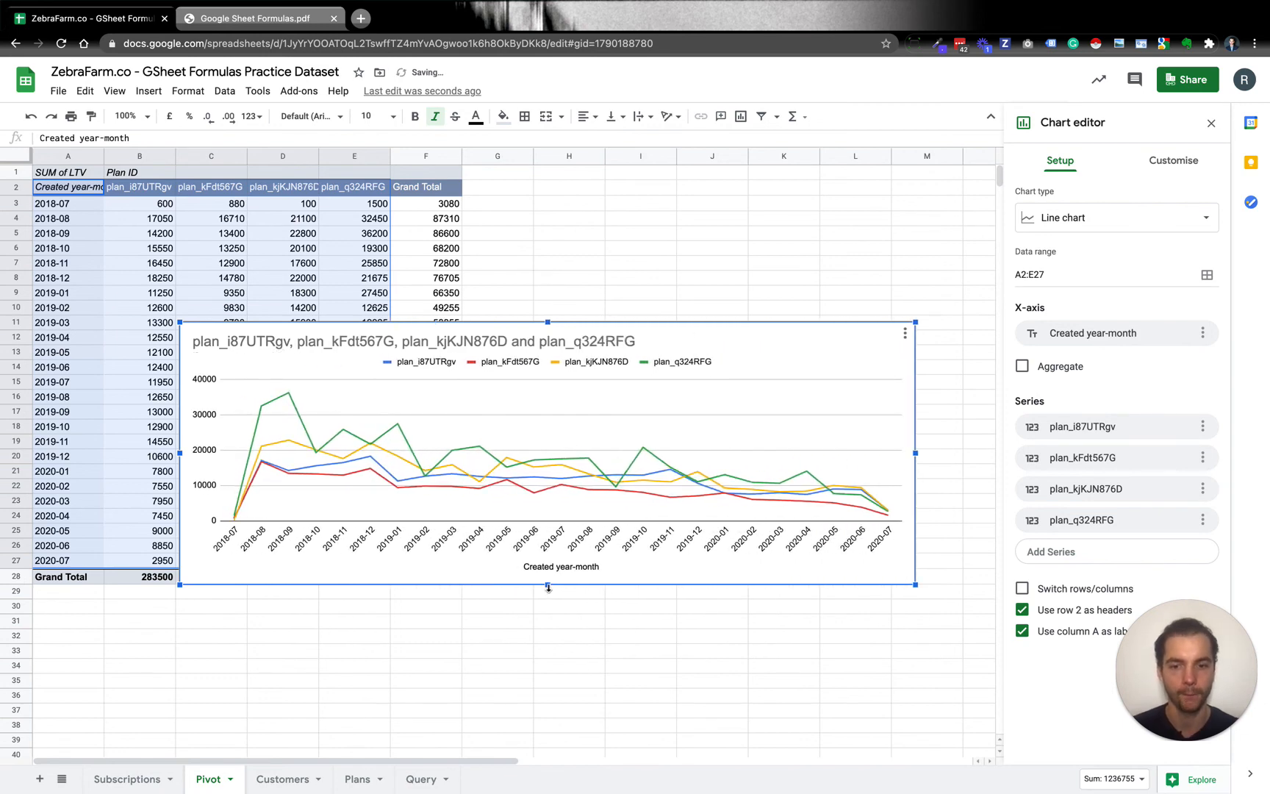
{"action": "left_click_drag", "start_coordinate": [547, 587], "coordinate": [548, 672]}
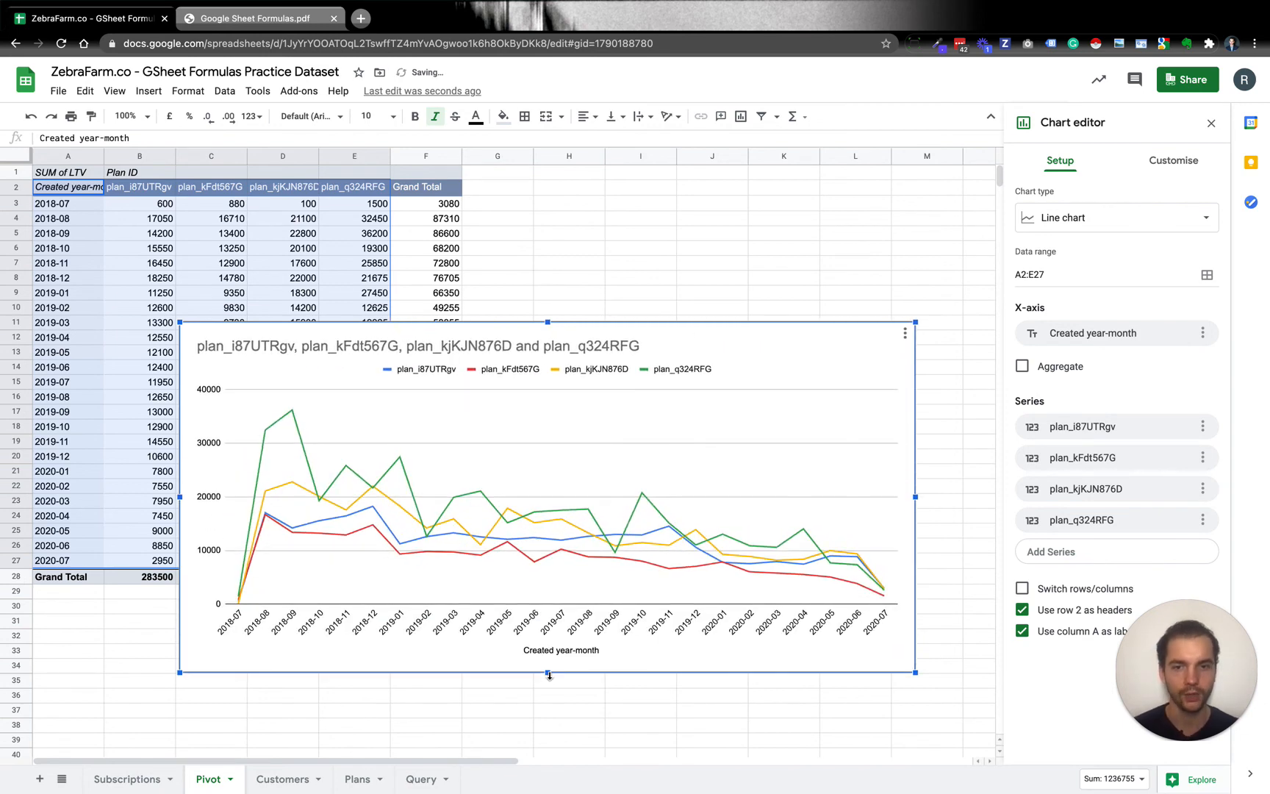
{"action": "left_click", "coordinate": [723, 292]}
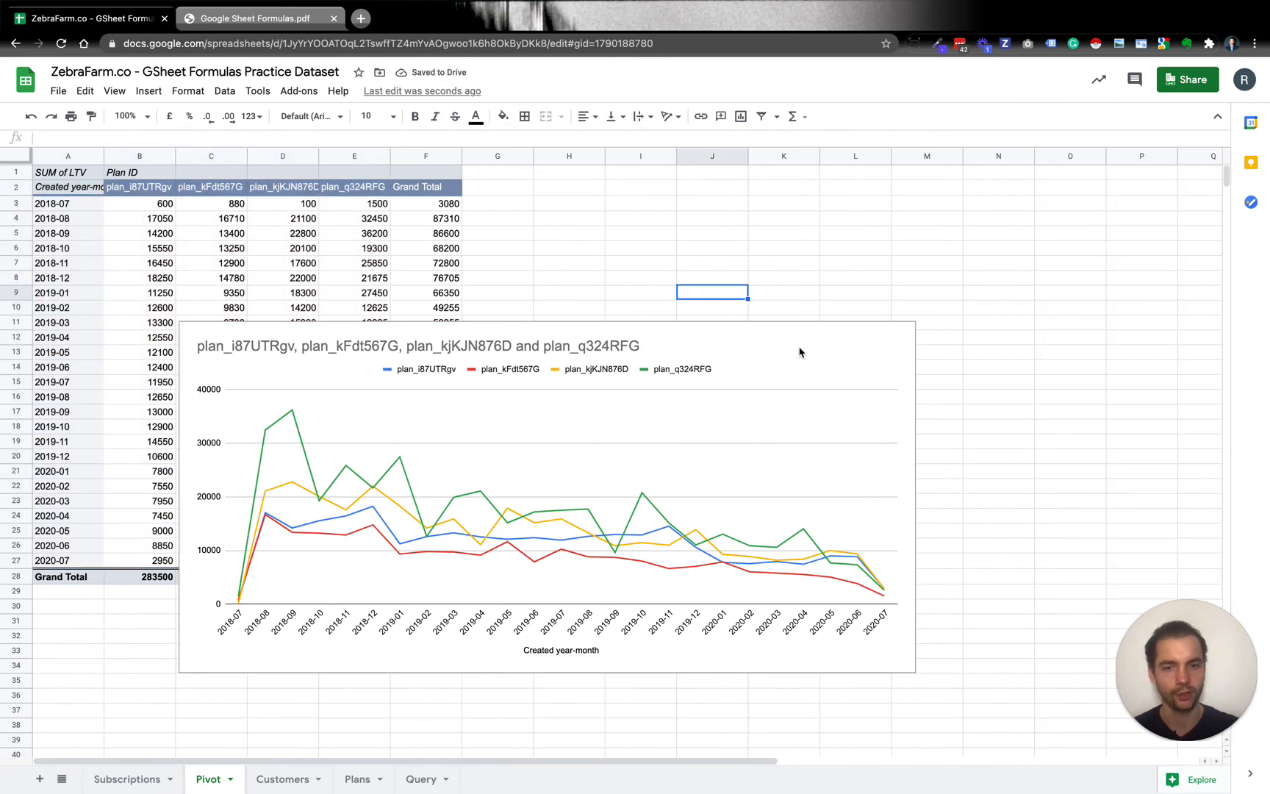
{"action": "left_click_drag", "start_coordinate": [920, 330], "coordinate": [1170, 205]}
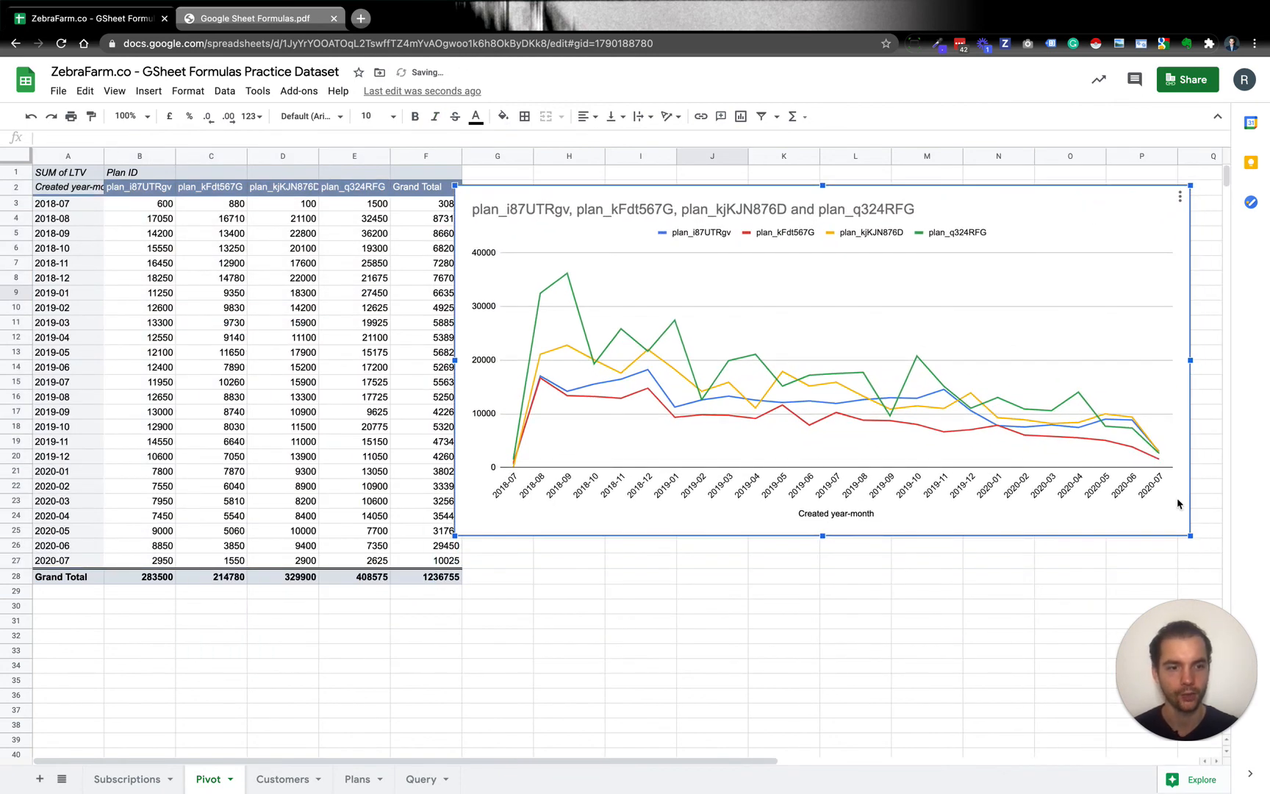
{"action": "left_click_drag", "start_coordinate": [1192, 538], "coordinate": [1093, 490]}
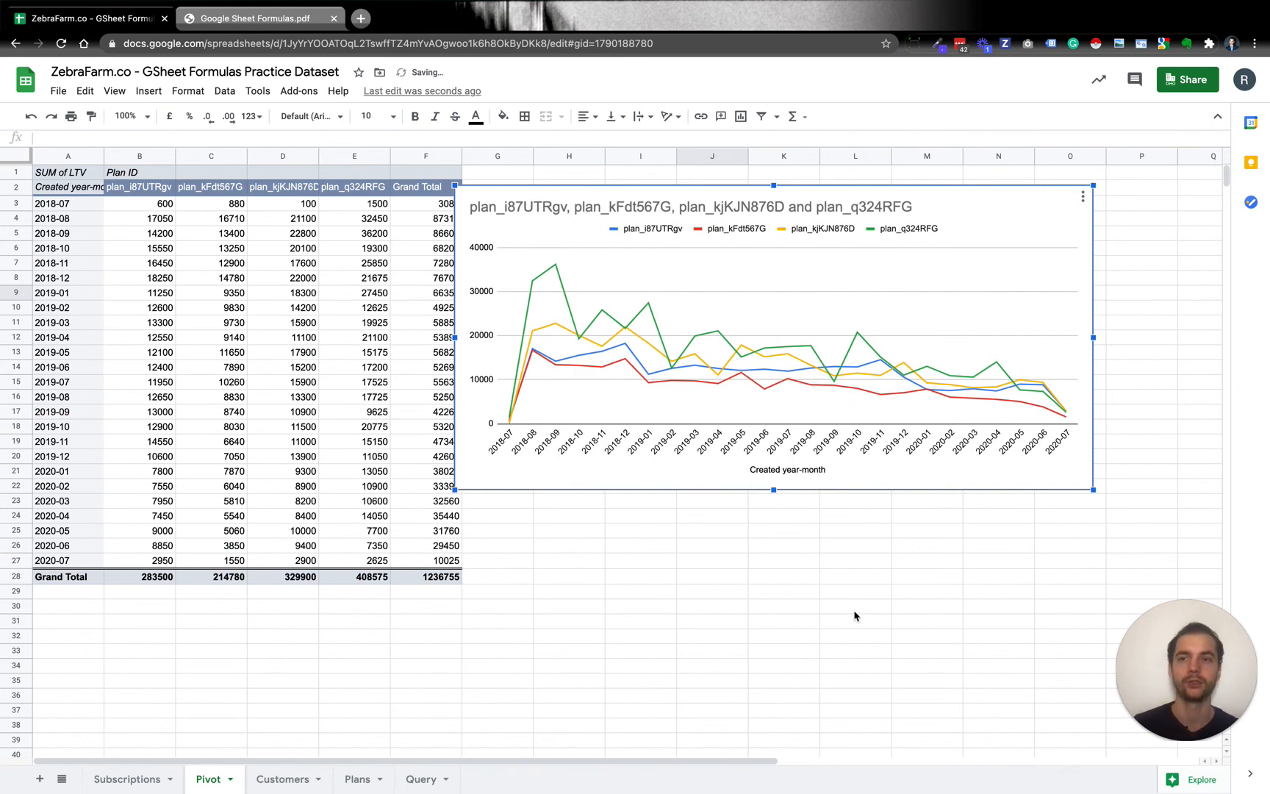